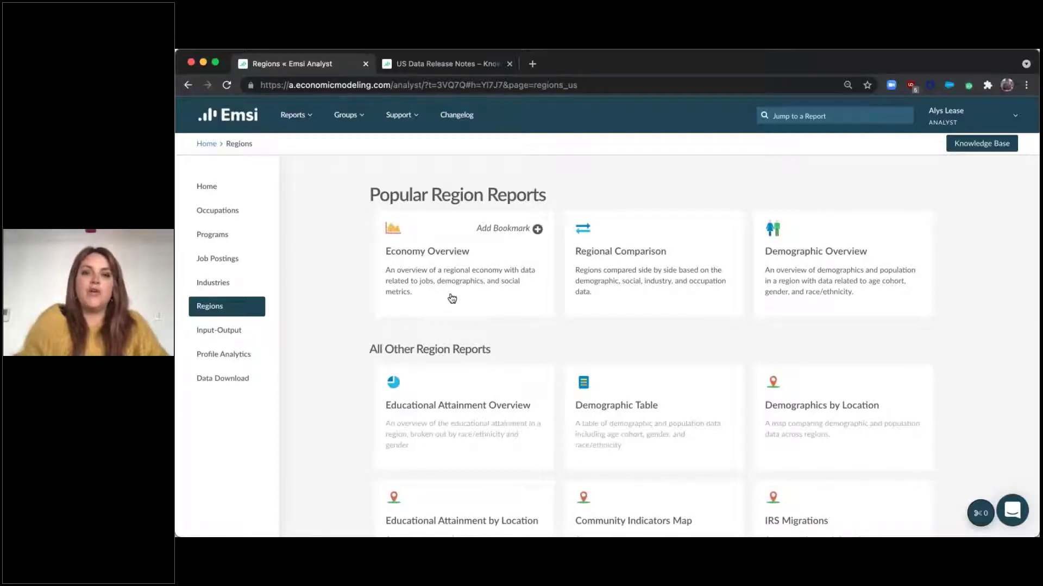
- Look through the Input-Output, Job Postings, Profile Analytics and Occupations report categories
left_click(237, 334)
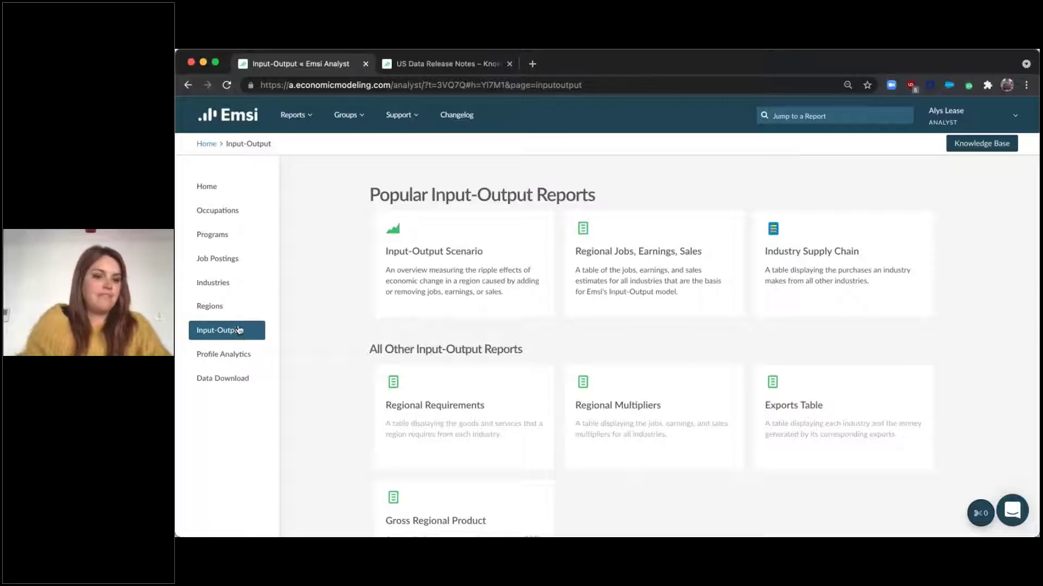
left_click(228, 260)
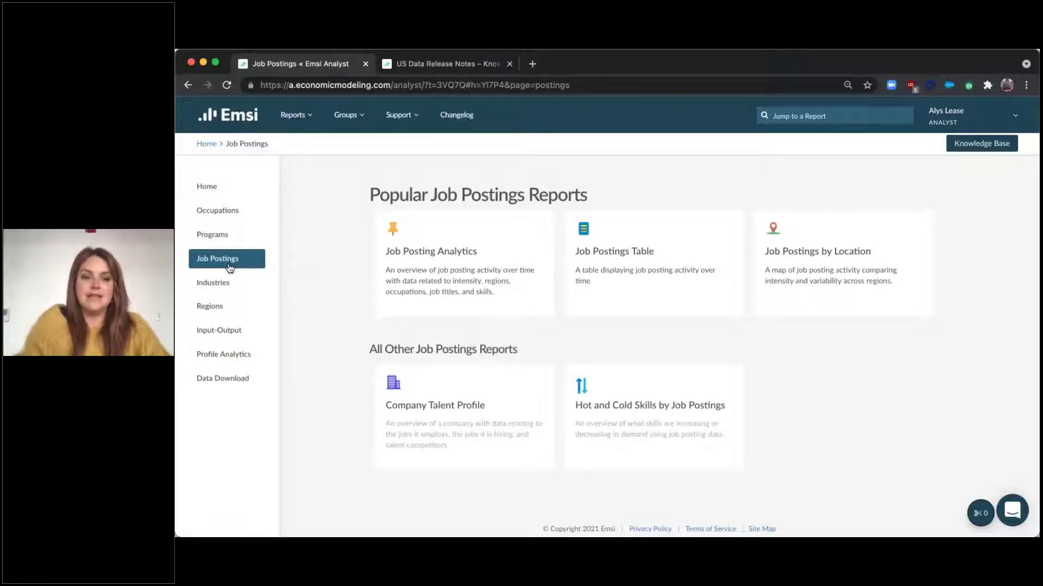
left_click(234, 355)
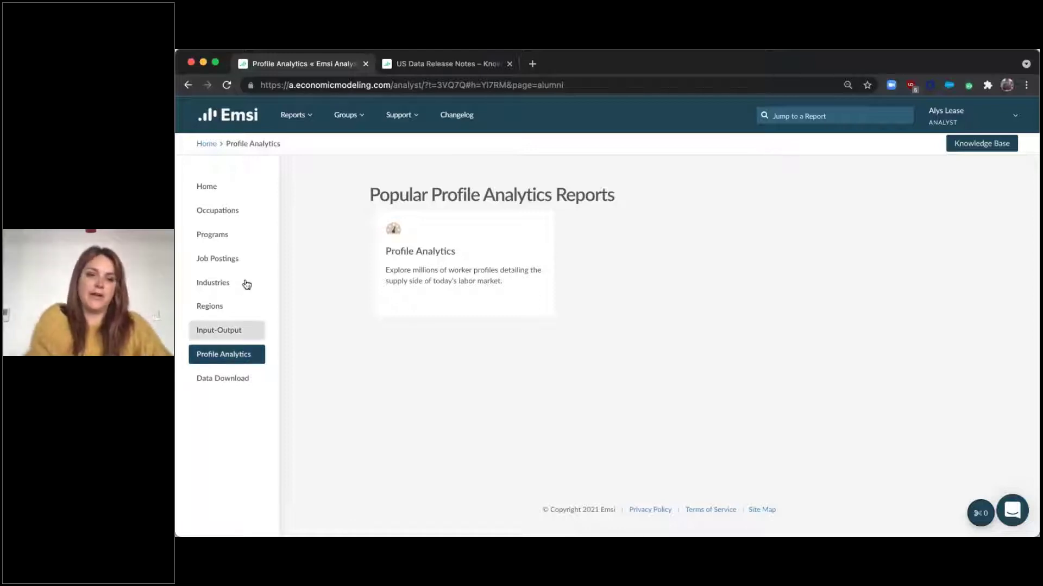
left_click(239, 211)
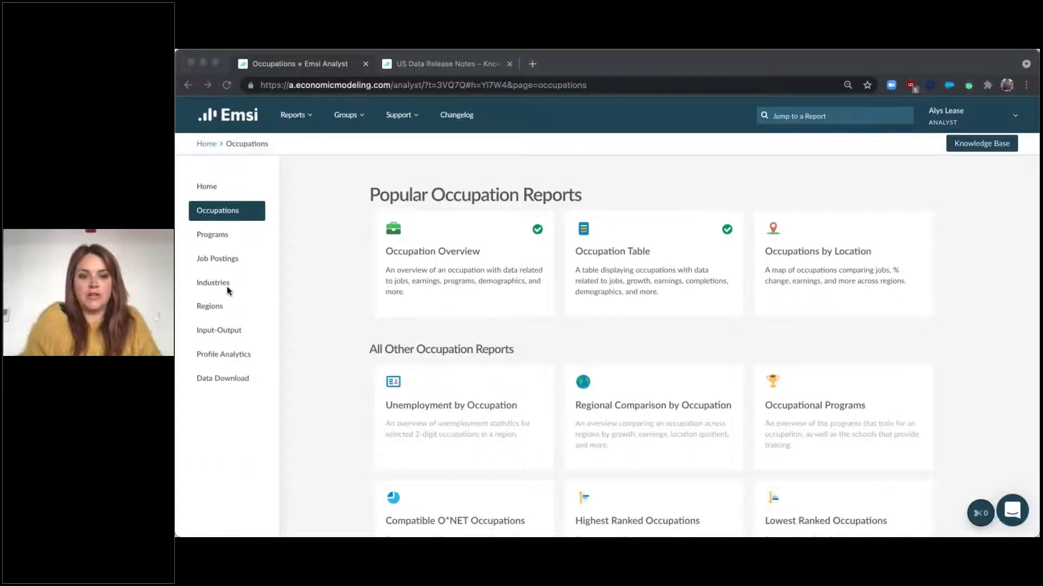
- Open the setup page of the Economy Overview report from the Regions category
left_click(222, 311)
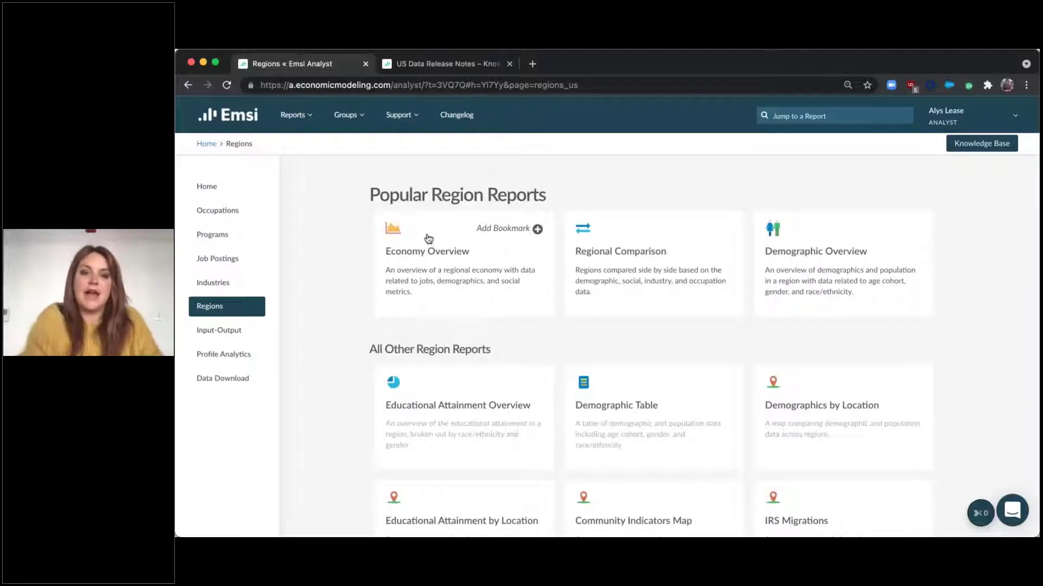
left_click(474, 257)
left_click(507, 258)
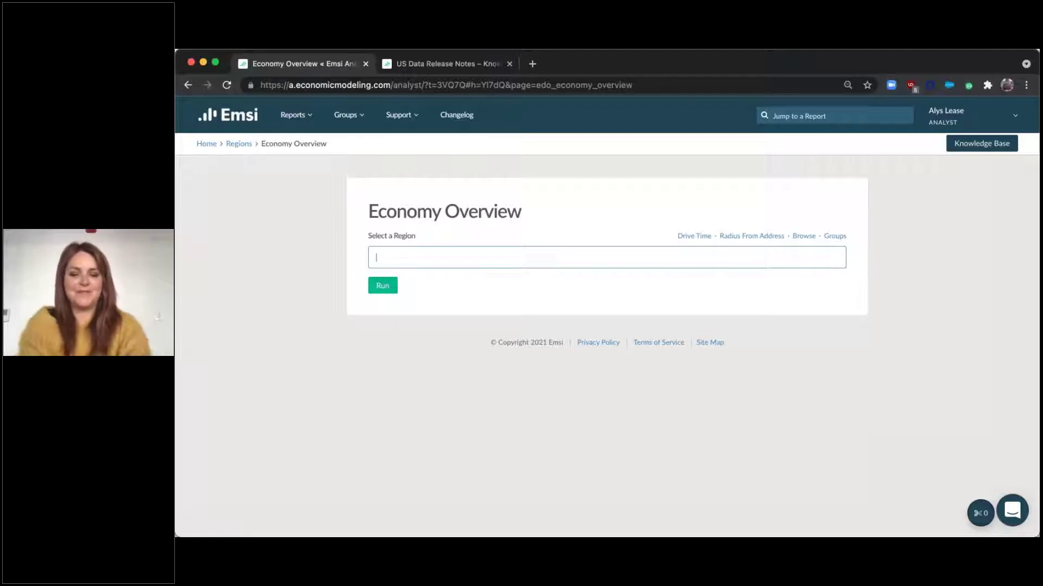
- Search for Idaho and select the state as the report's region
type("Idaho")
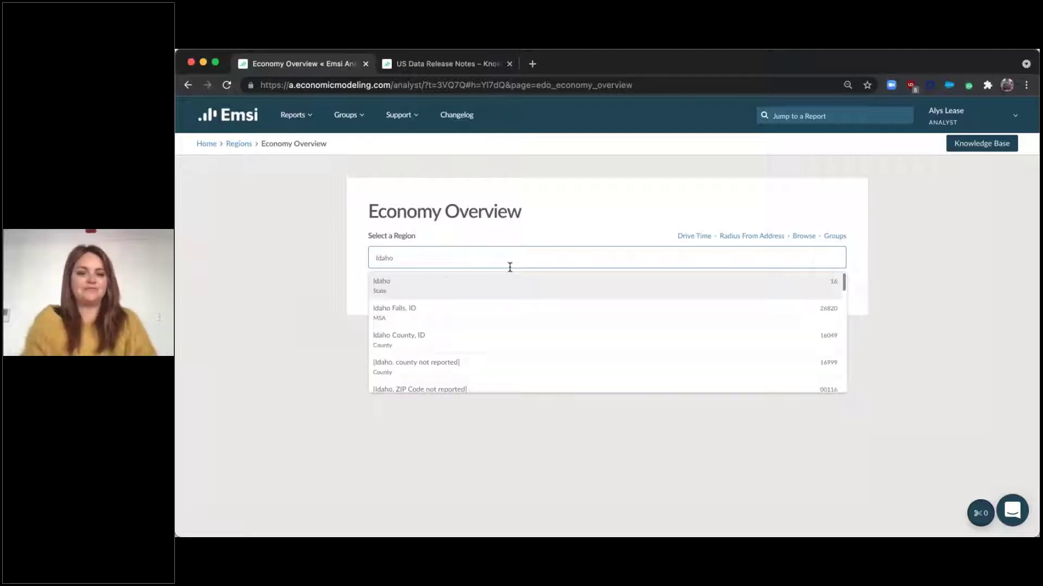
key("super+a")
key("BackSpace")
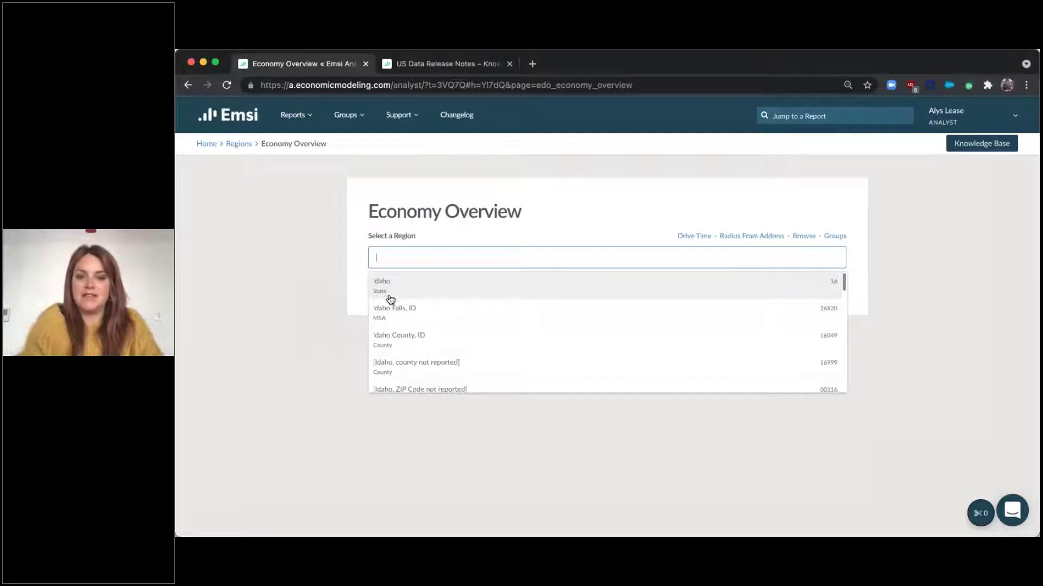
scroll(396, 323, "down", 1)
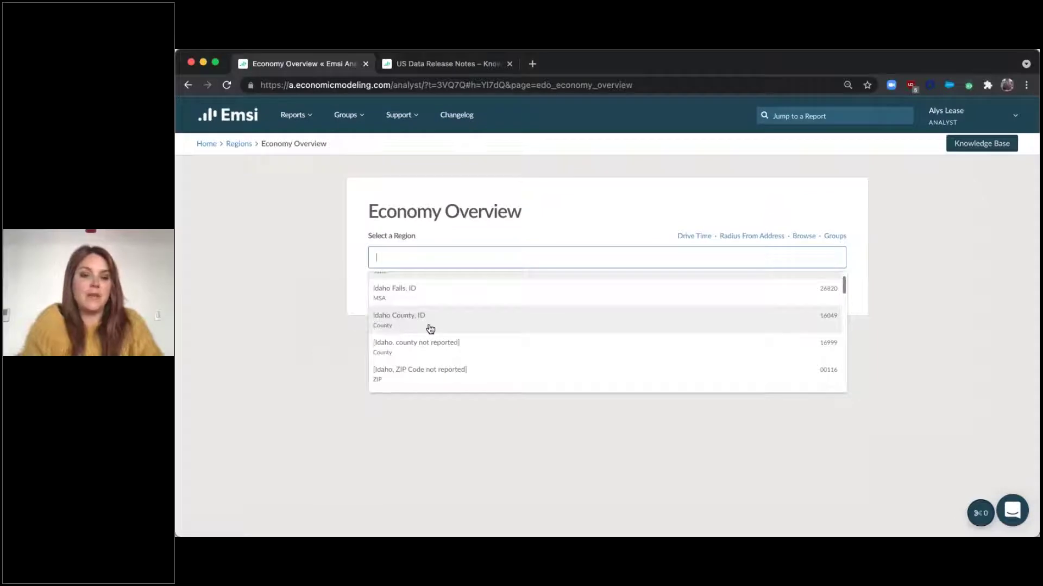
scroll(429, 329, "up", 1)
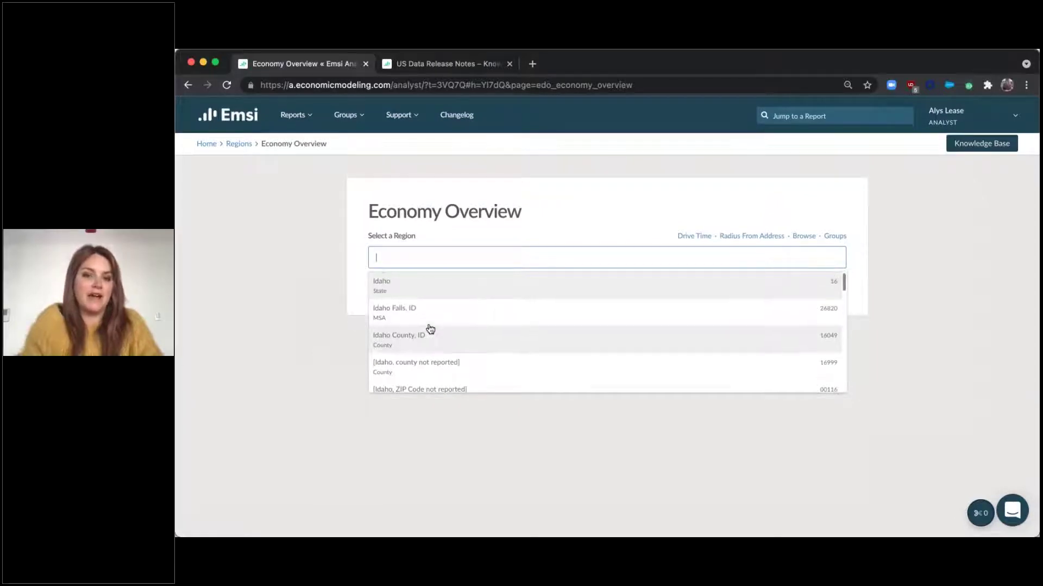
left_click(399, 290)
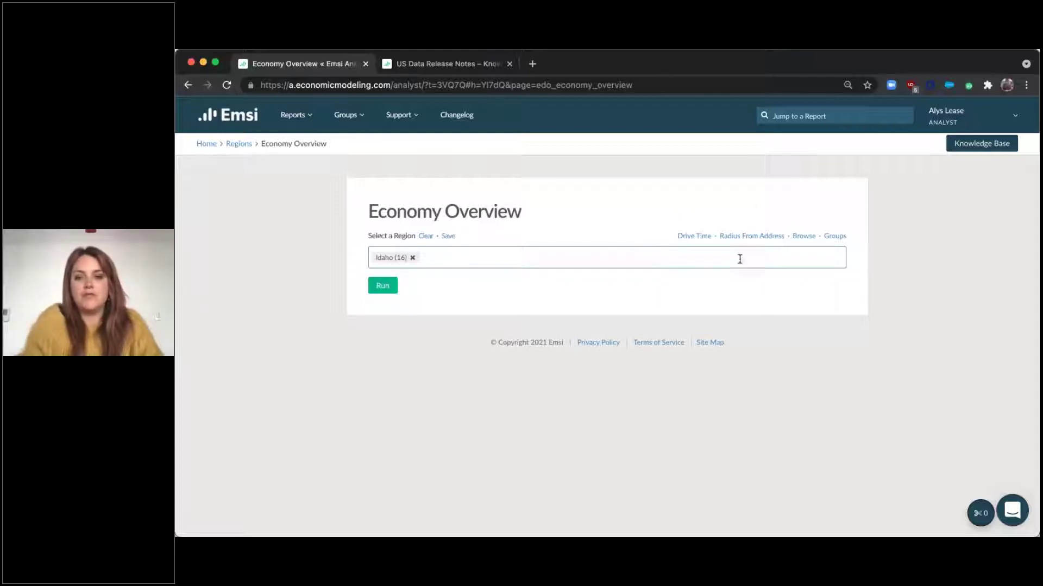
- Define the region by a 60-mile radius from Moscow, Latah County, Idaho
left_click(765, 241)
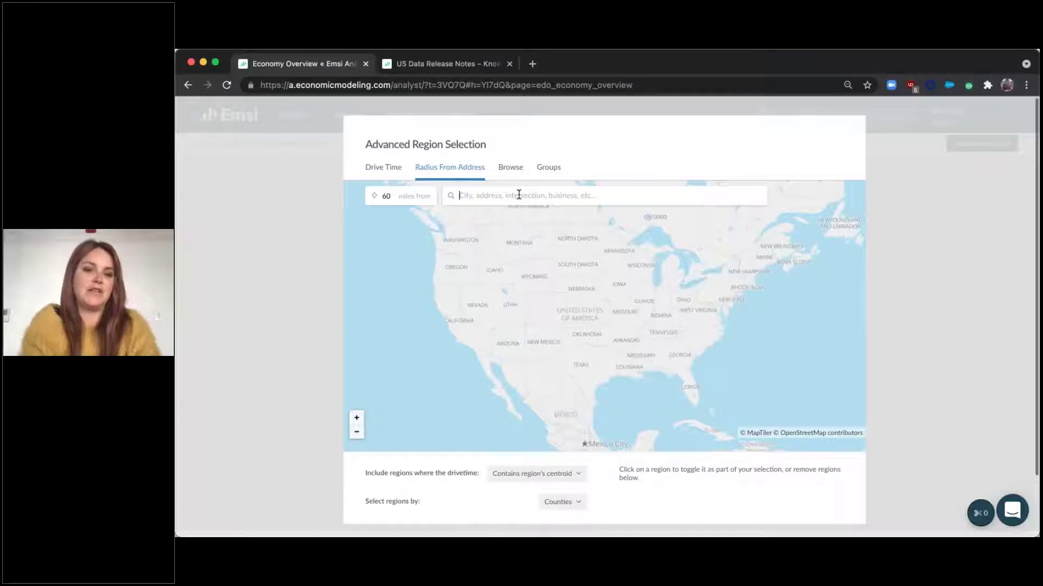
type("Moscow, ID")
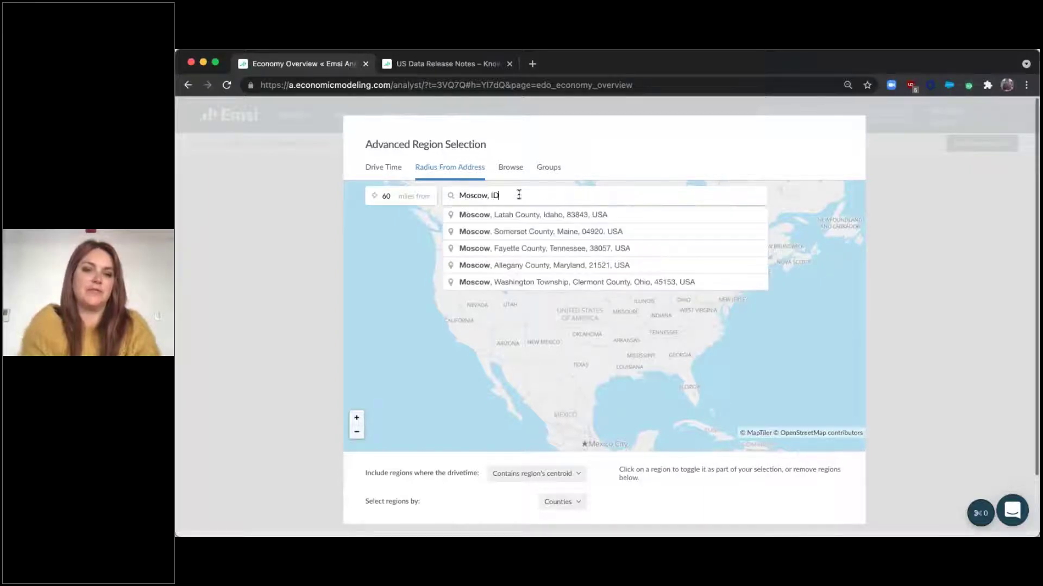
left_click(559, 216)
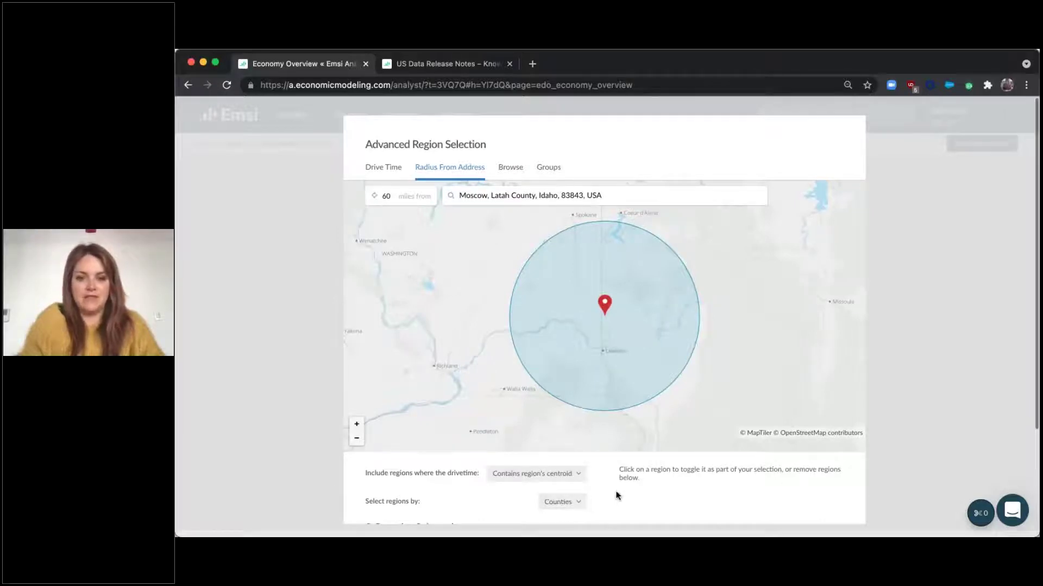
scroll(618, 495, "down", 2)
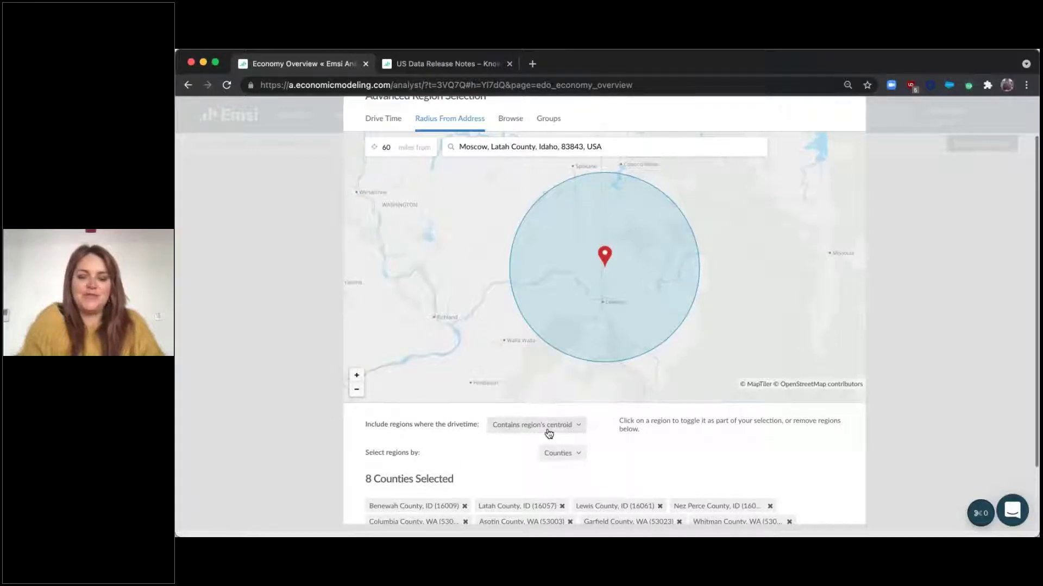
- Examine the radius map and the settings for region inclusion and region type
left_click(576, 431)
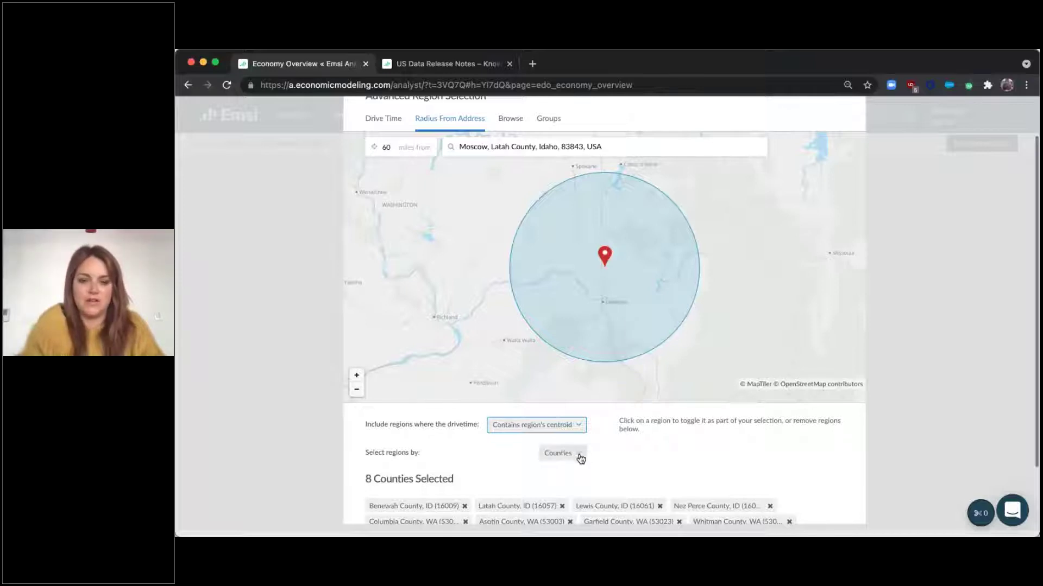
scroll(627, 476, "down", 1)
scroll(627, 476, "down", 2)
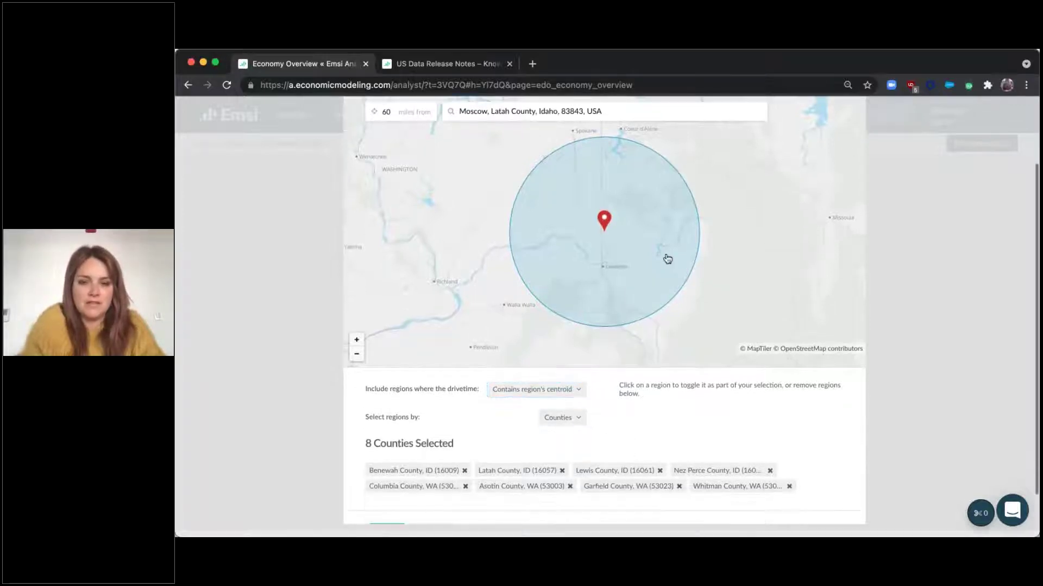
scroll(668, 258, "up", 1)
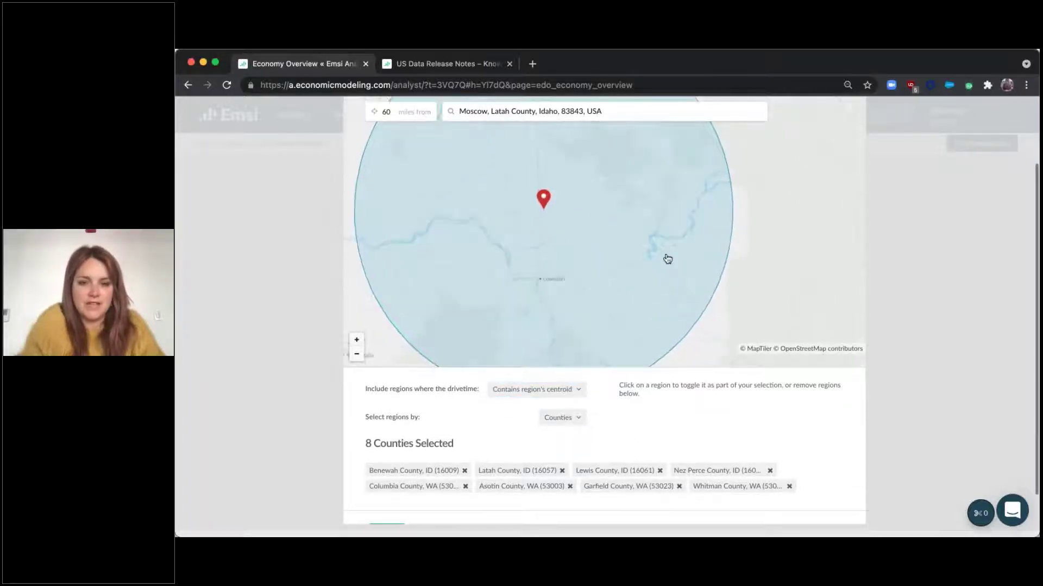
left_click(357, 354)
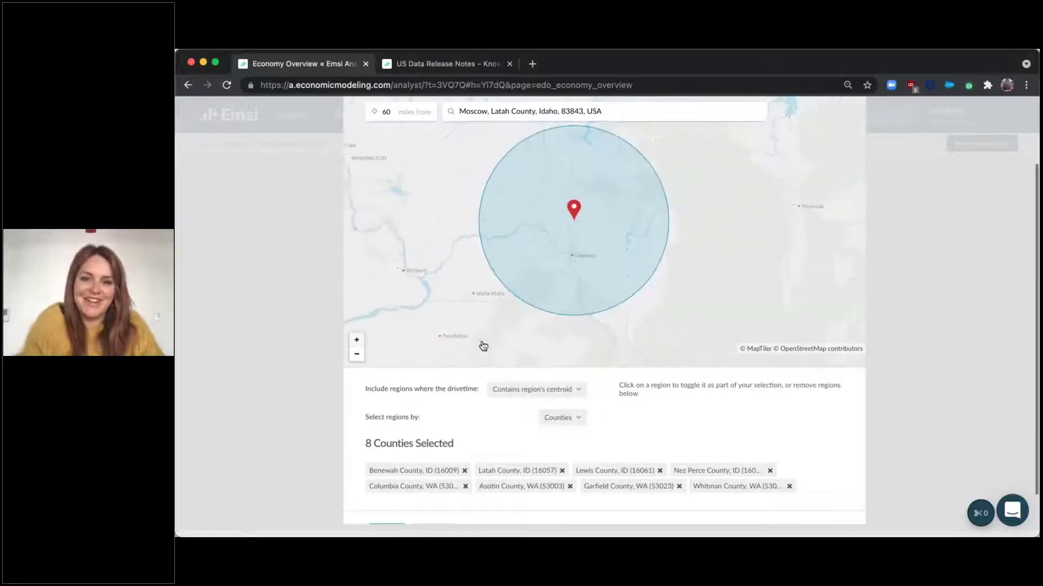
left_click(578, 421)
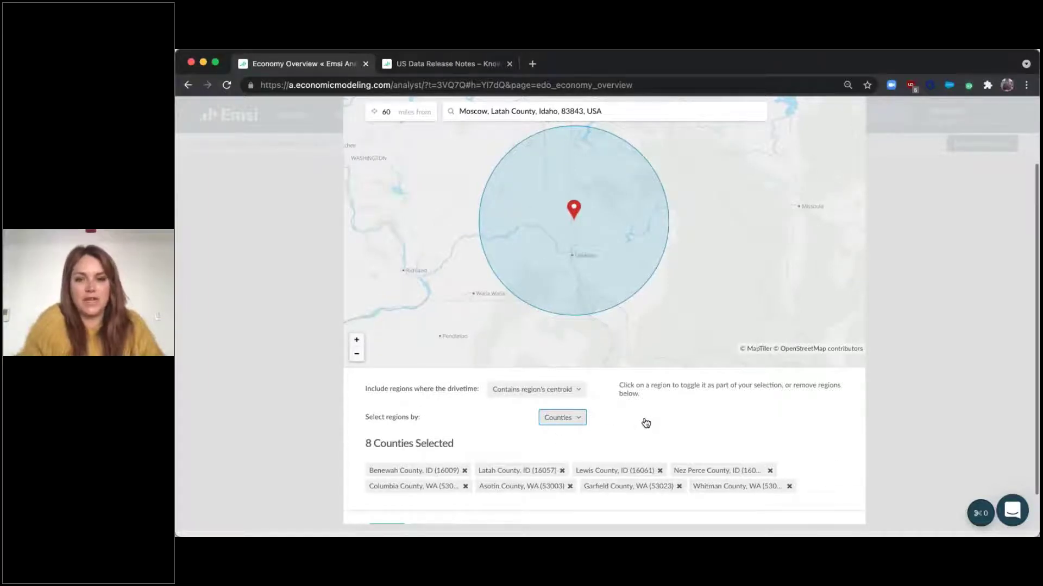
- Apply the counties within the radius as the region and run the Economy Overview report
scroll(646, 423, "up", 3)
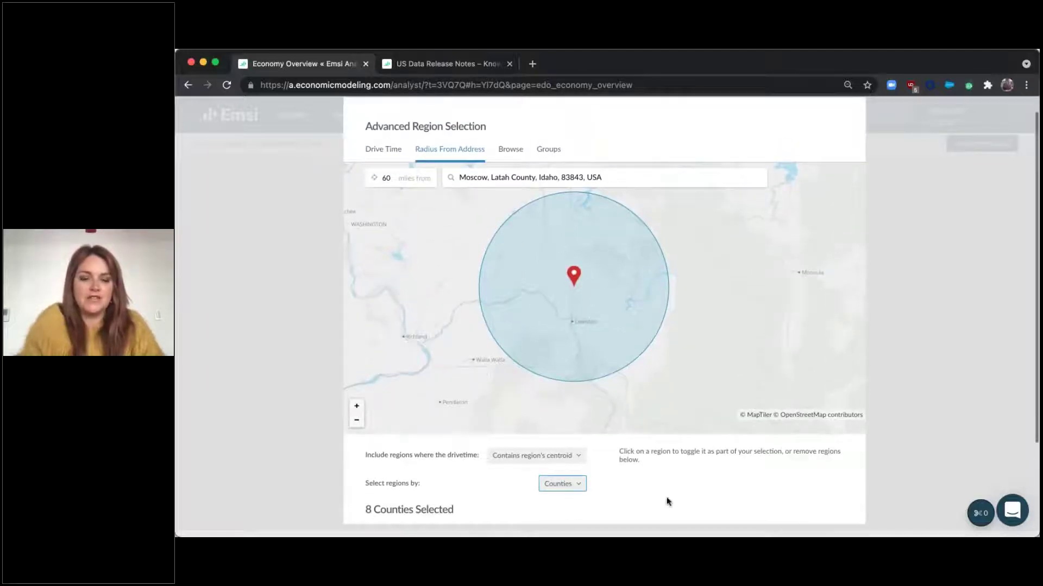
scroll(668, 500, "down", 3)
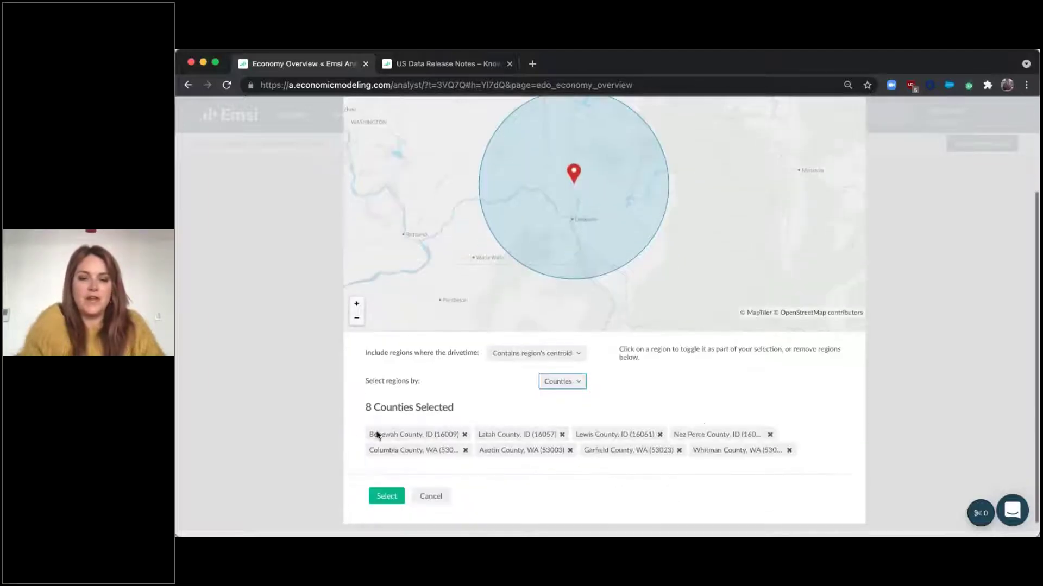
left_click(383, 497)
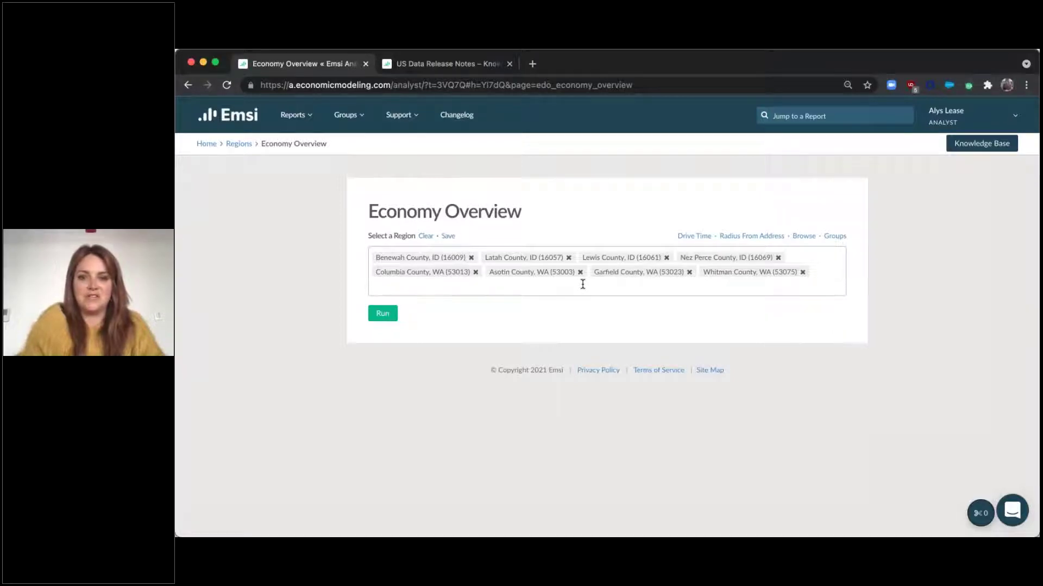
left_click(383, 314)
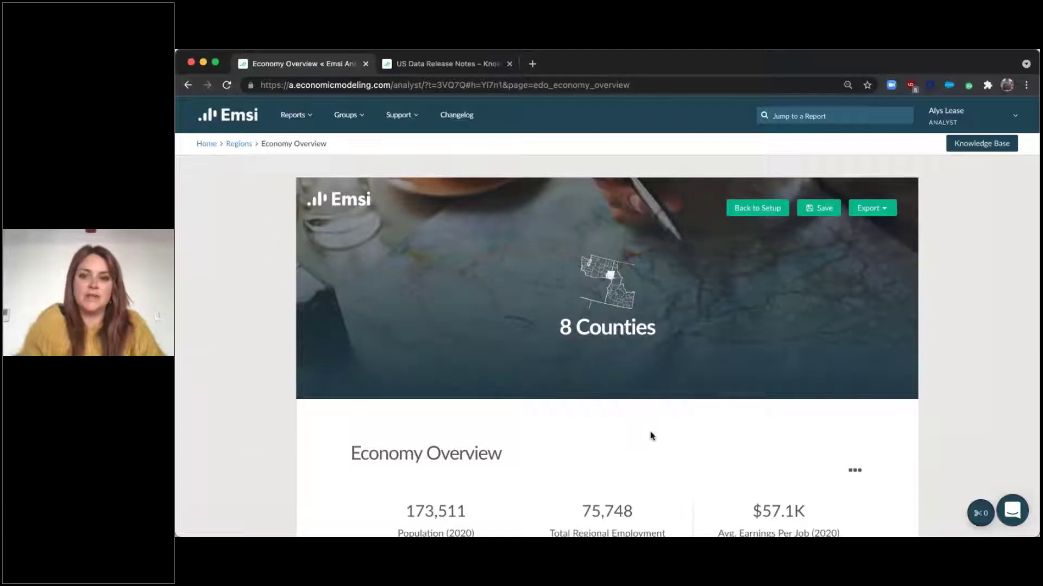
- Check the report's export formats and read its headline figures and takeaways
scroll(650, 432, "down", 1)
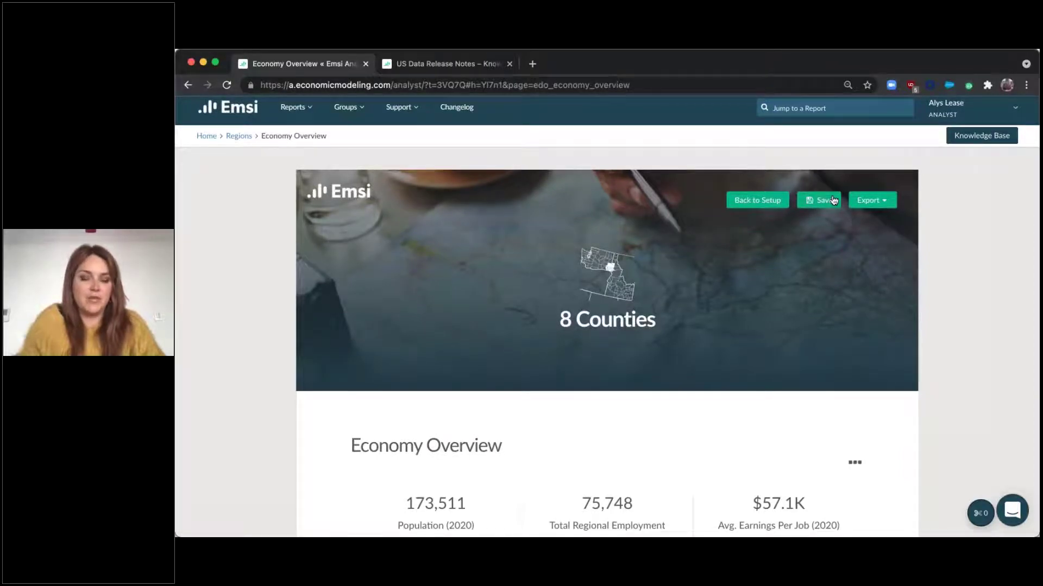
left_click(880, 202)
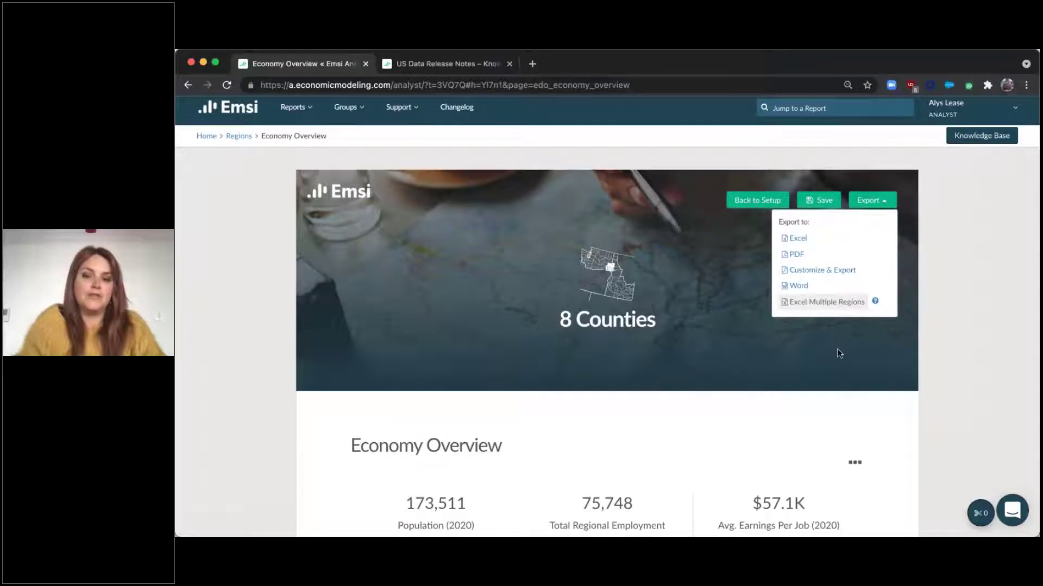
left_click(840, 406)
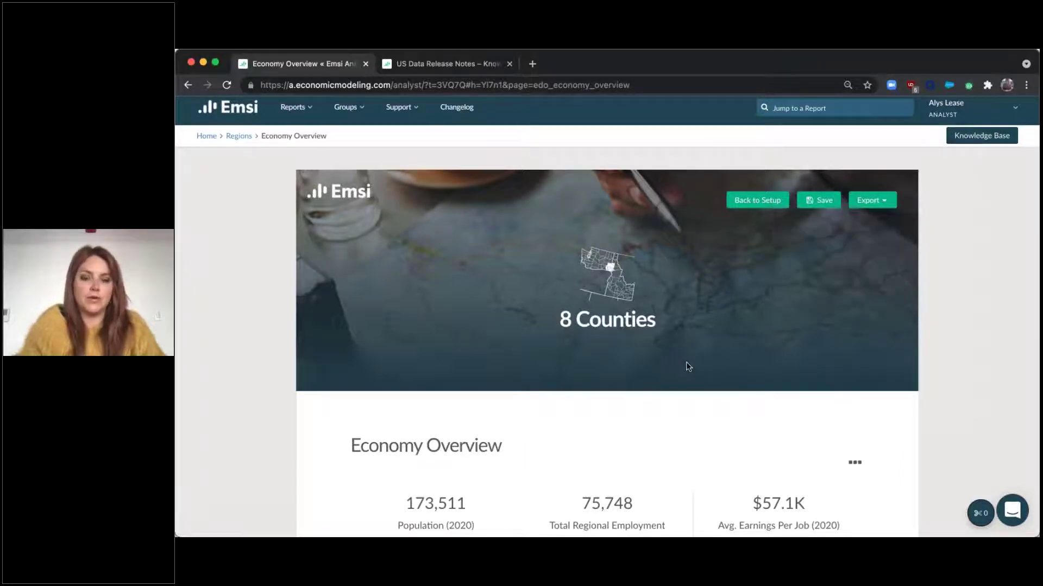
scroll(687, 367, "down", 4)
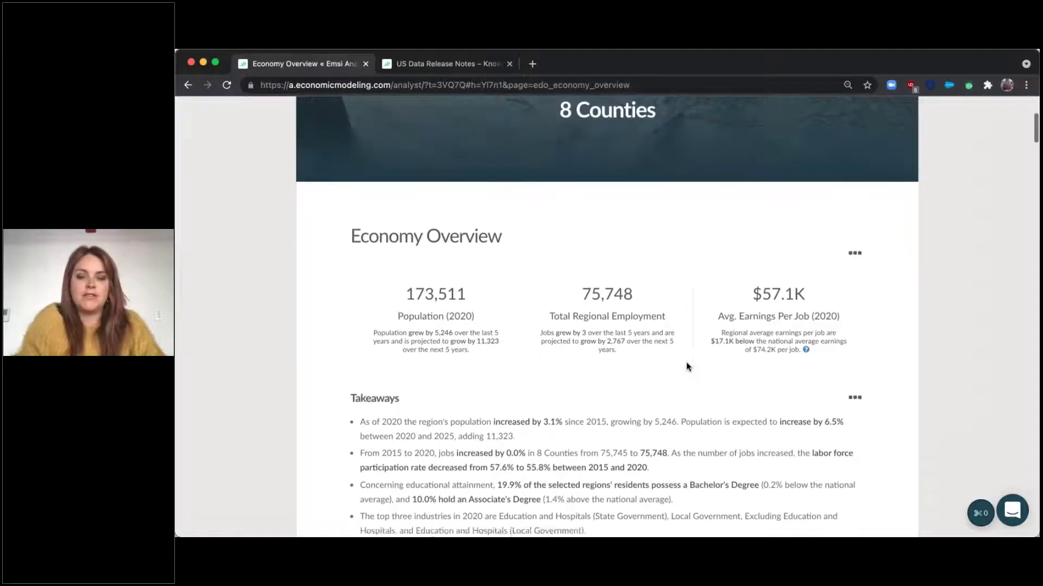
scroll(685, 361, "down", 2)
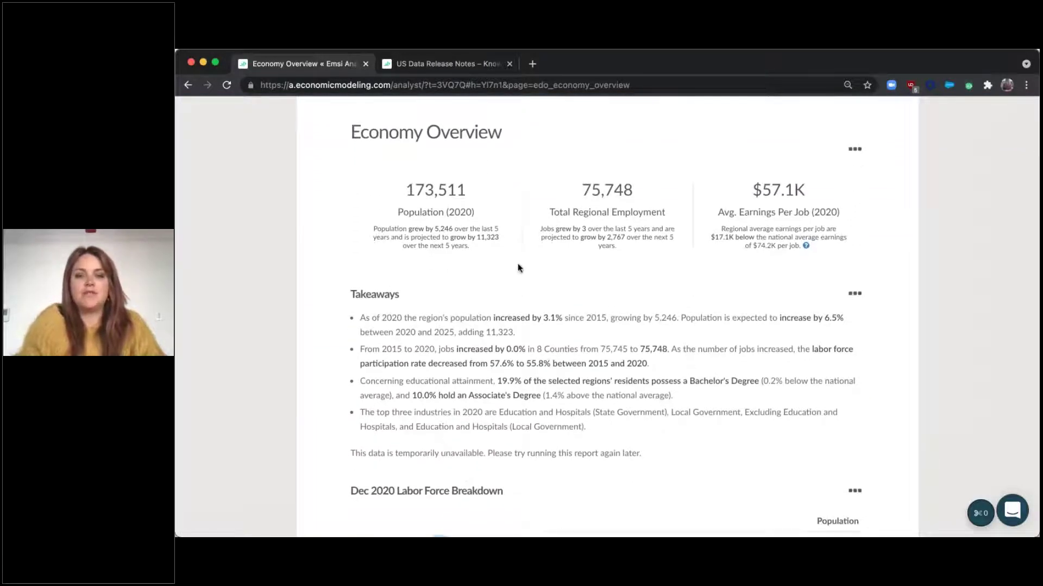
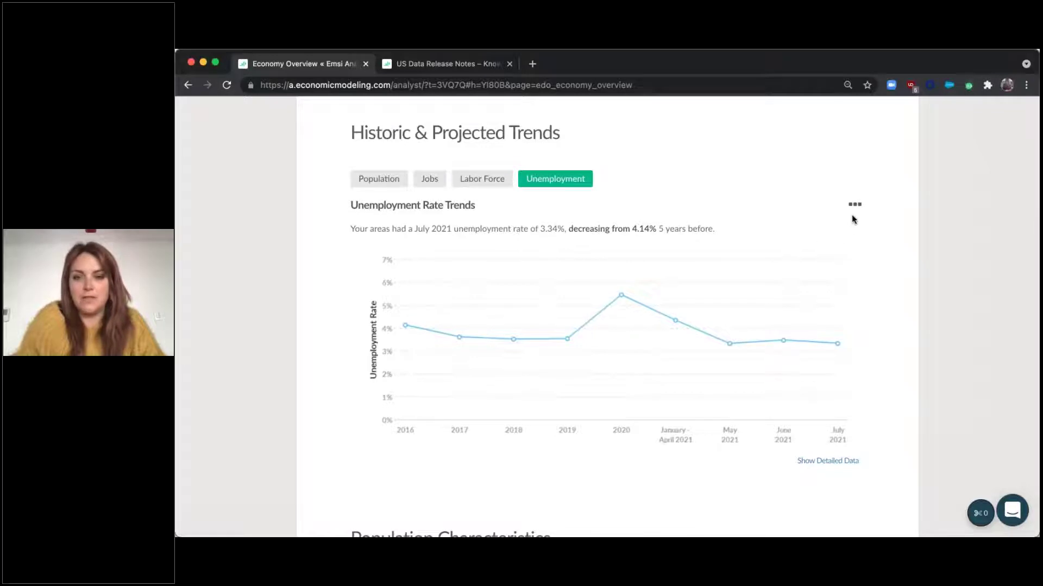
- View the options for the Unemployment Rate Trends chart and examine the Population Characteristics section
left_click(857, 205)
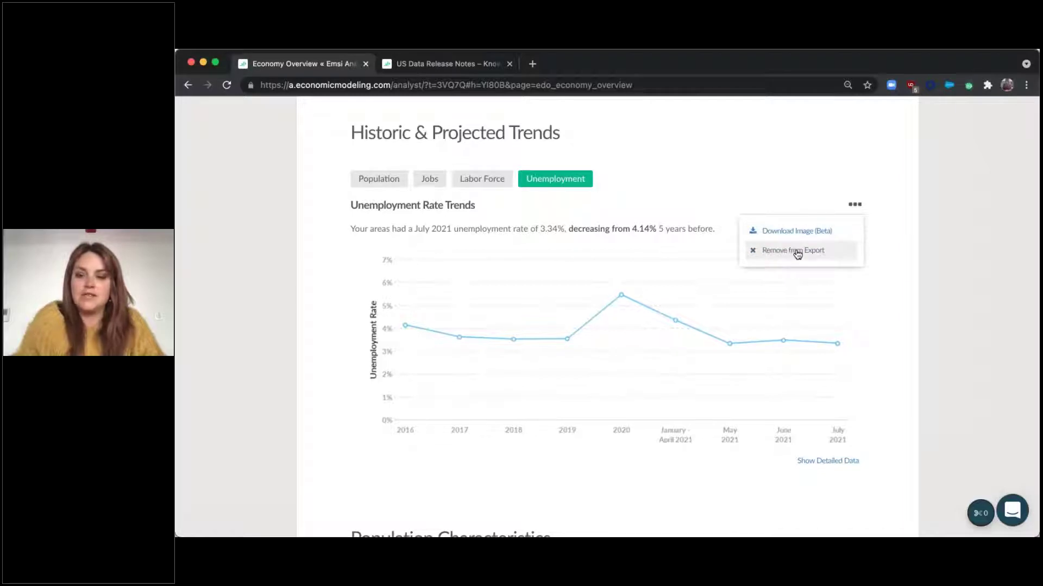
left_click(802, 194)
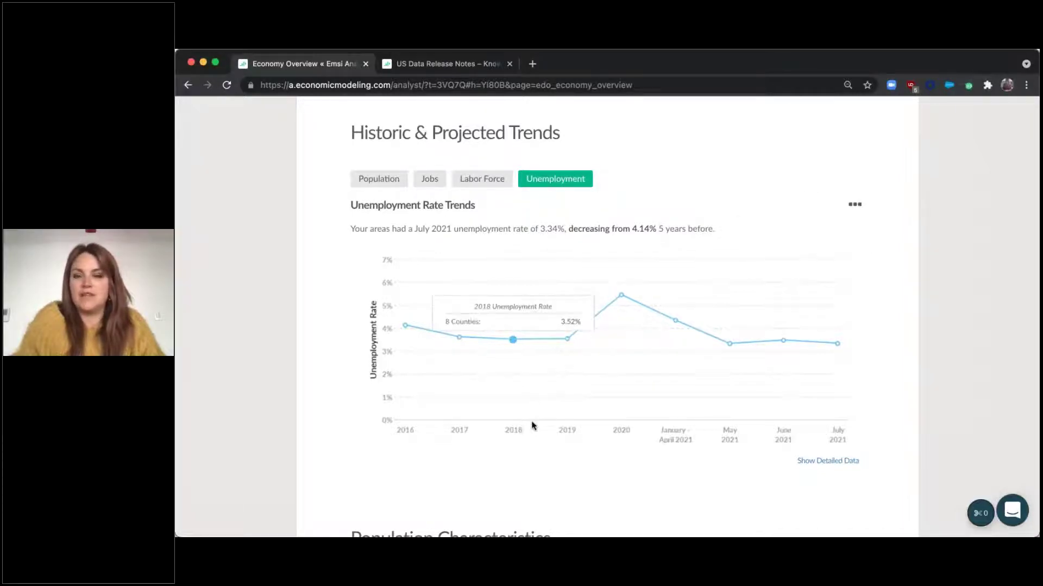
scroll(532, 426, "down", 4)
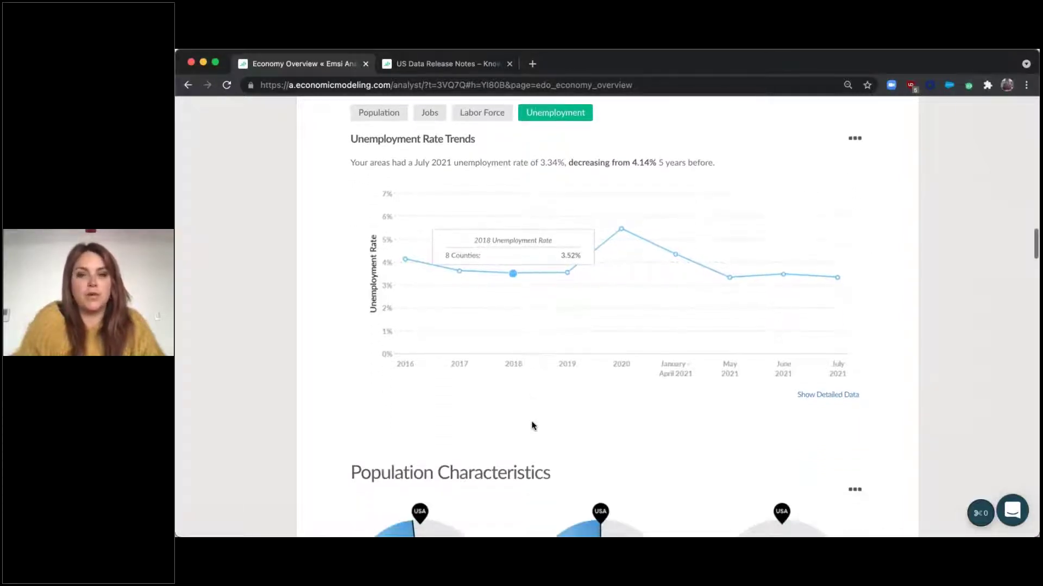
scroll(532, 426, "down", 3)
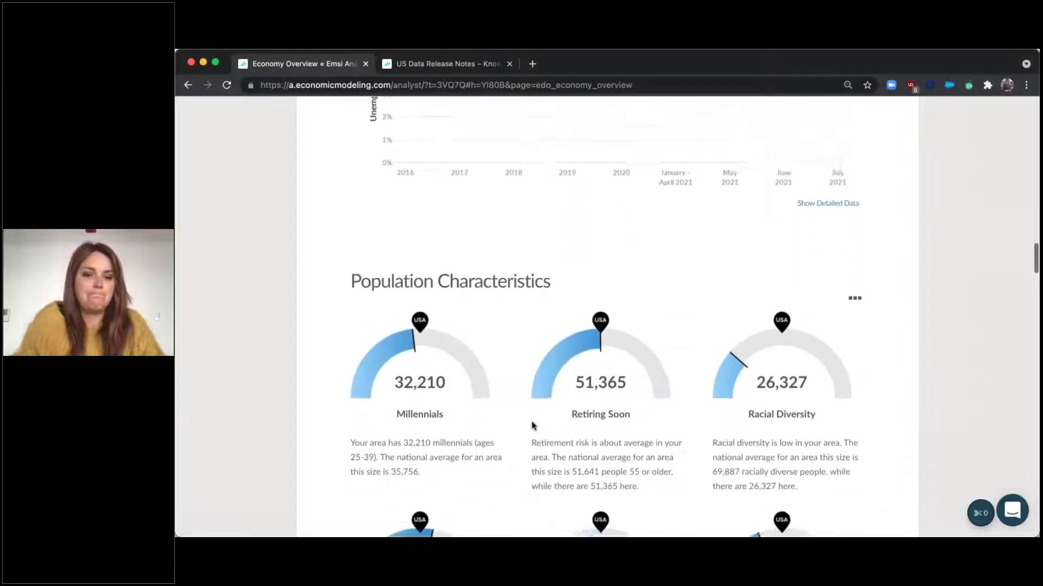
scroll(531, 425, "down", 3)
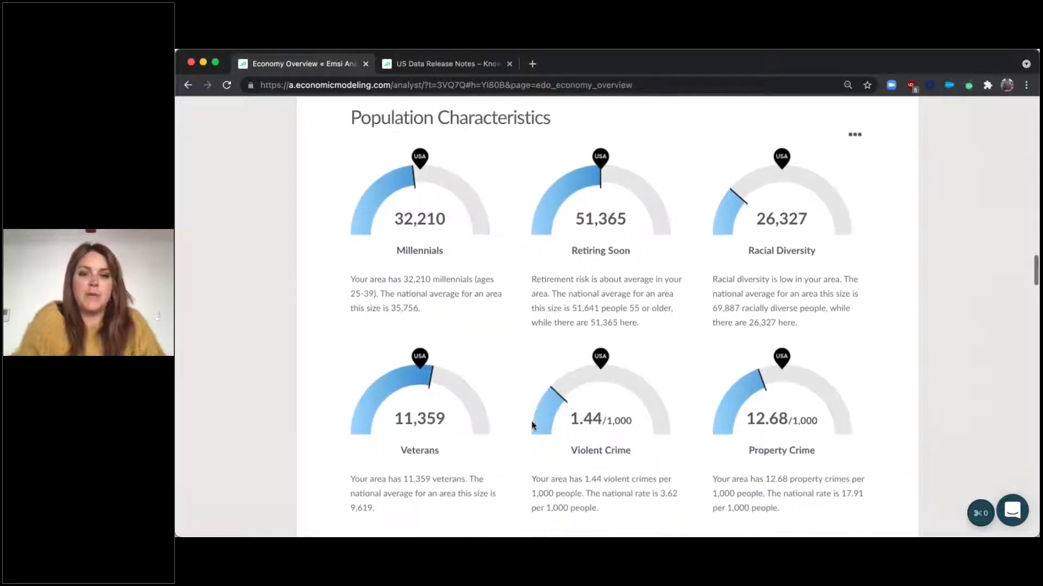
- Read the Population Characteristics gauges and examine the net commuters map and tables under Place of Work vs Place of Residence
scroll(531, 426, "up", 1)
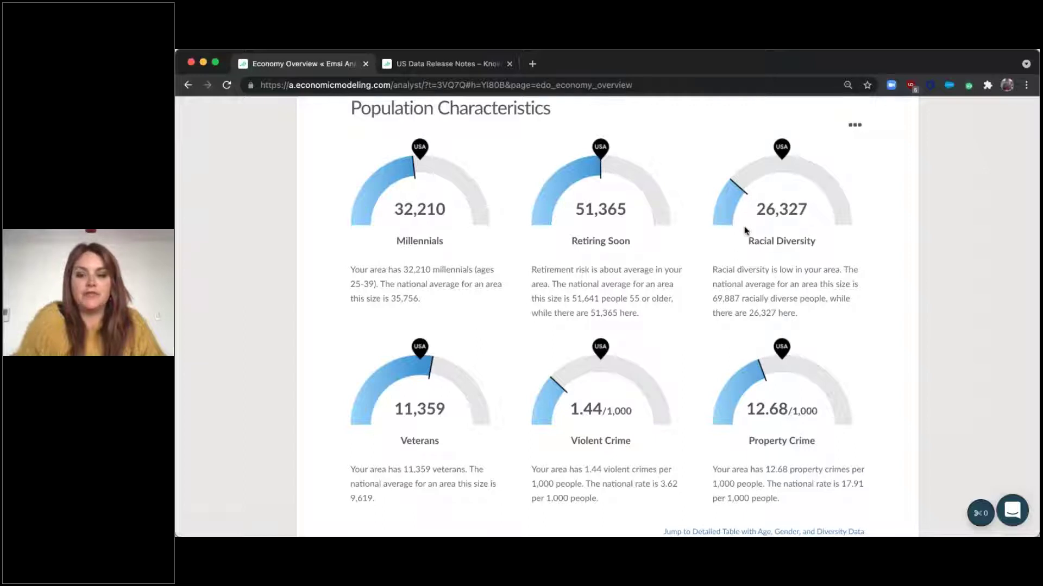
scroll(680, 349, "down", 1)
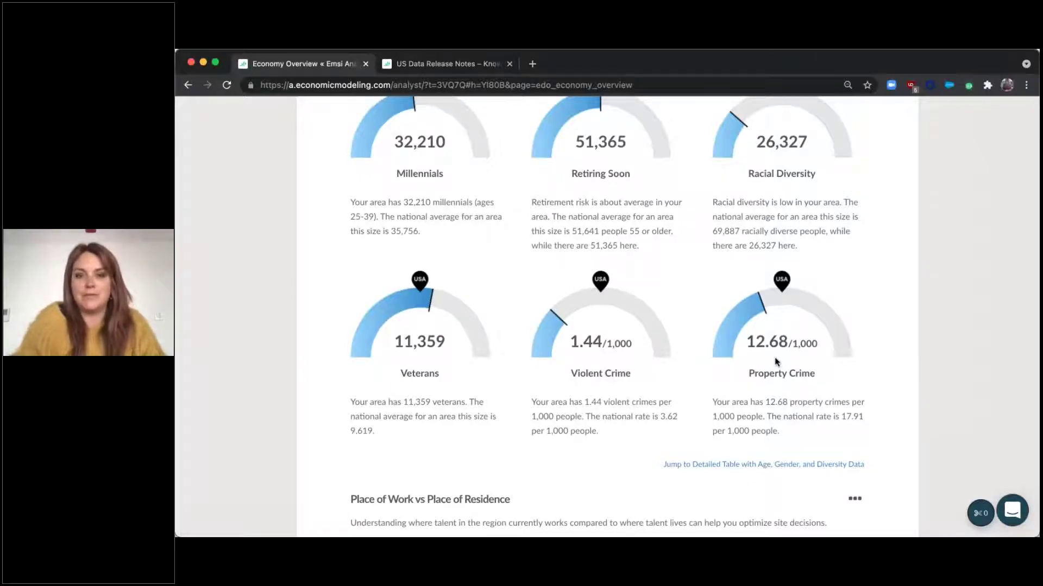
scroll(645, 454, "down", 3)
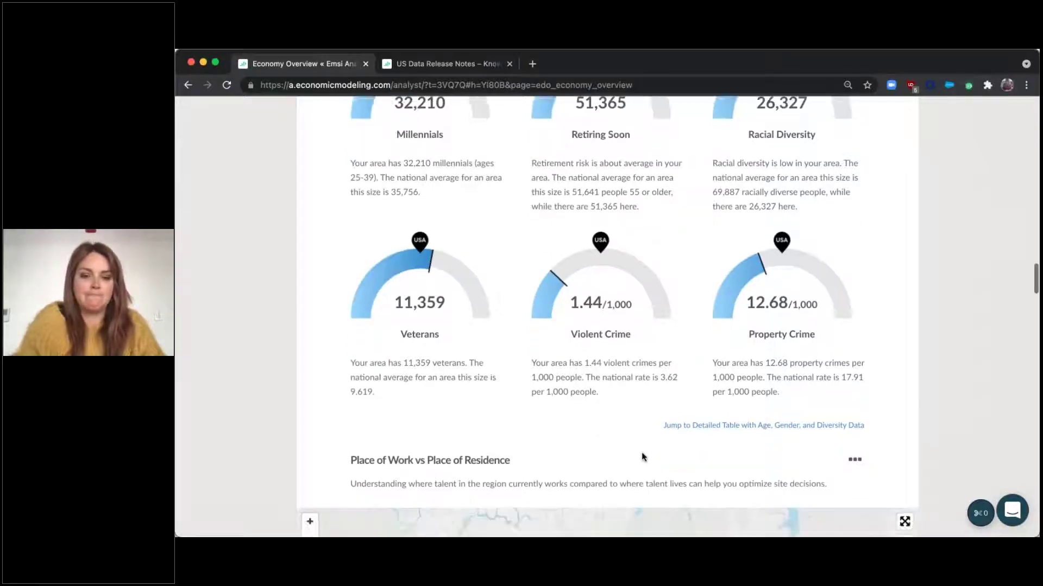
scroll(642, 450, "down", 4)
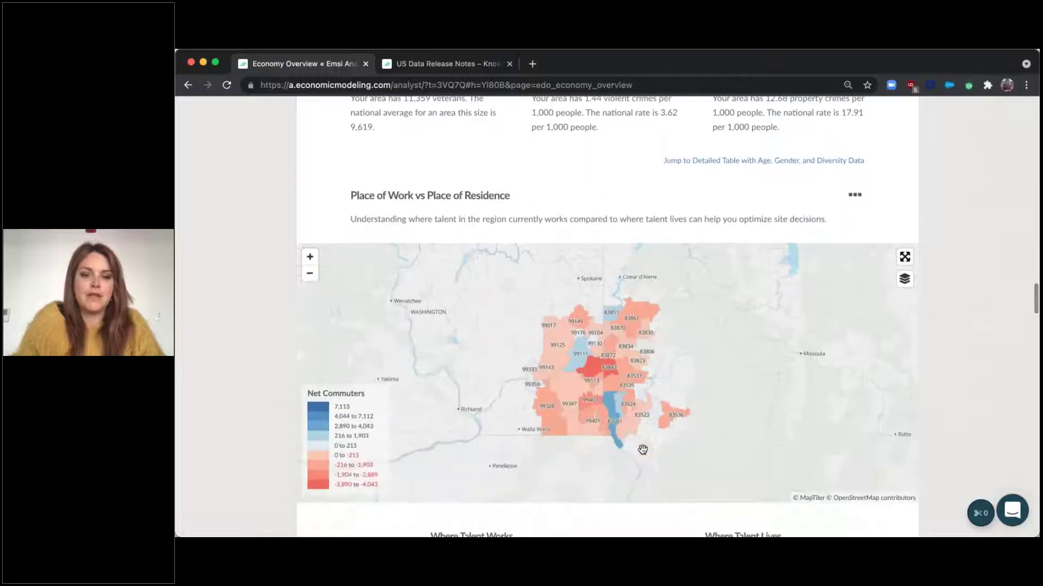
scroll(642, 449, "down", 2)
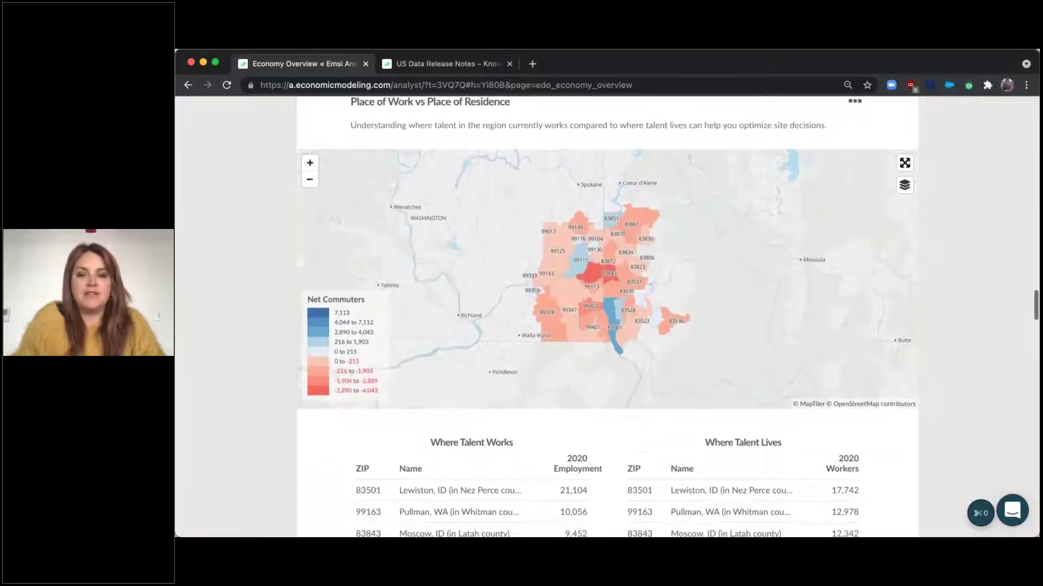
scroll(643, 449, "down", 1)
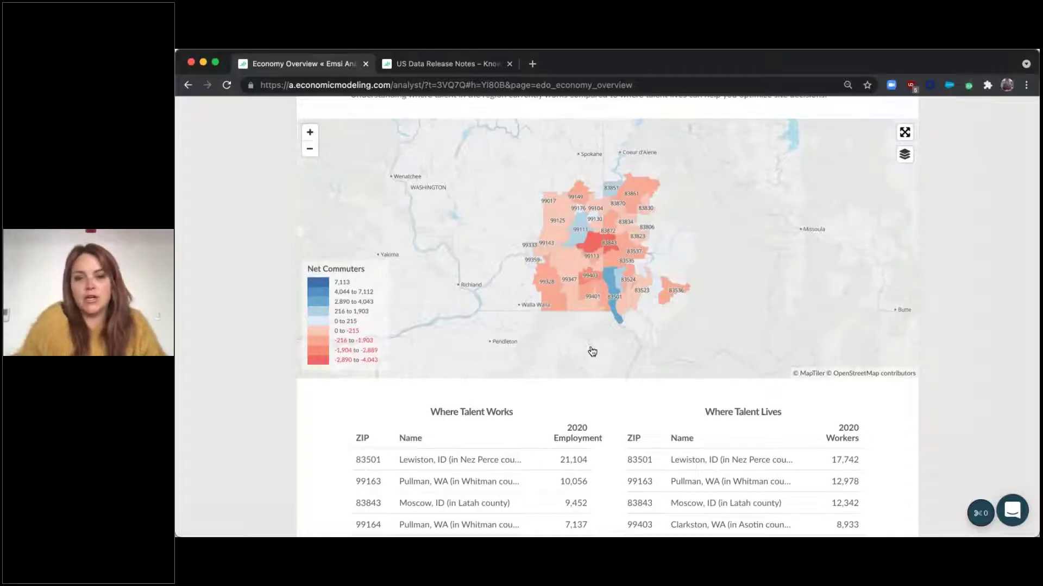
mouse_move(611, 277)
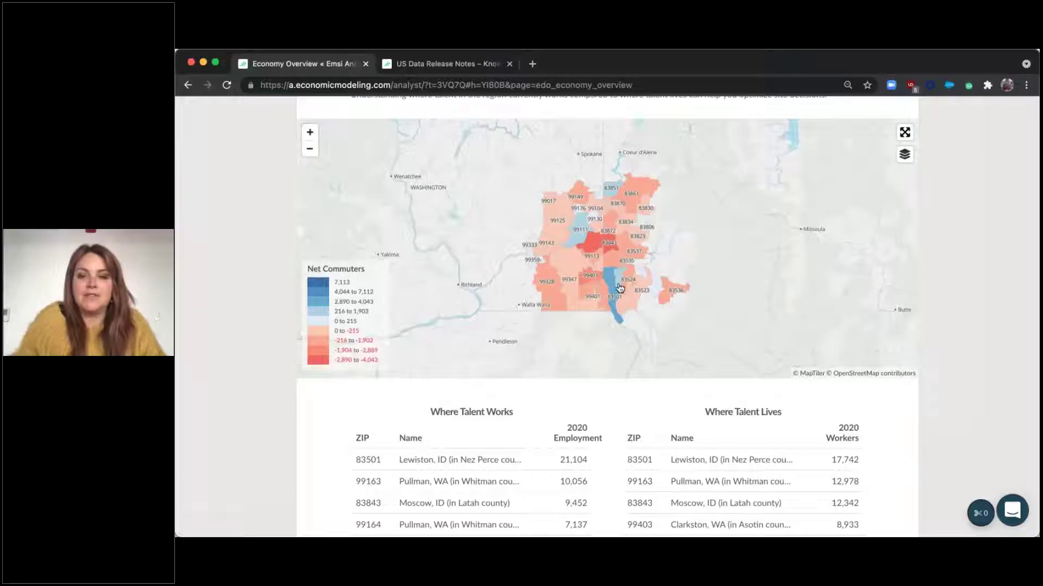
mouse_move(596, 246)
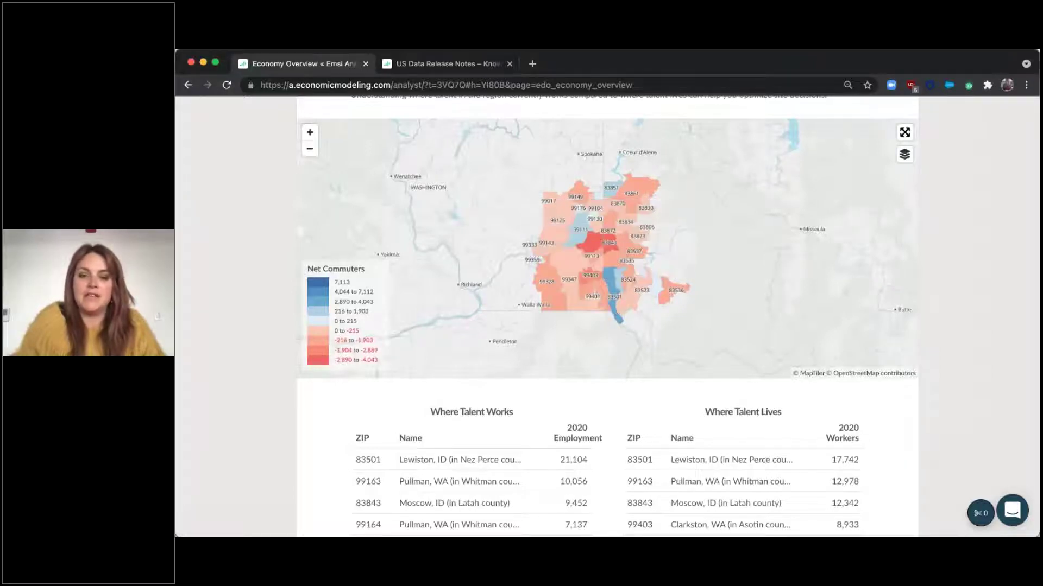
scroll(611, 361, "down", 1)
scroll(643, 229, "down", 5)
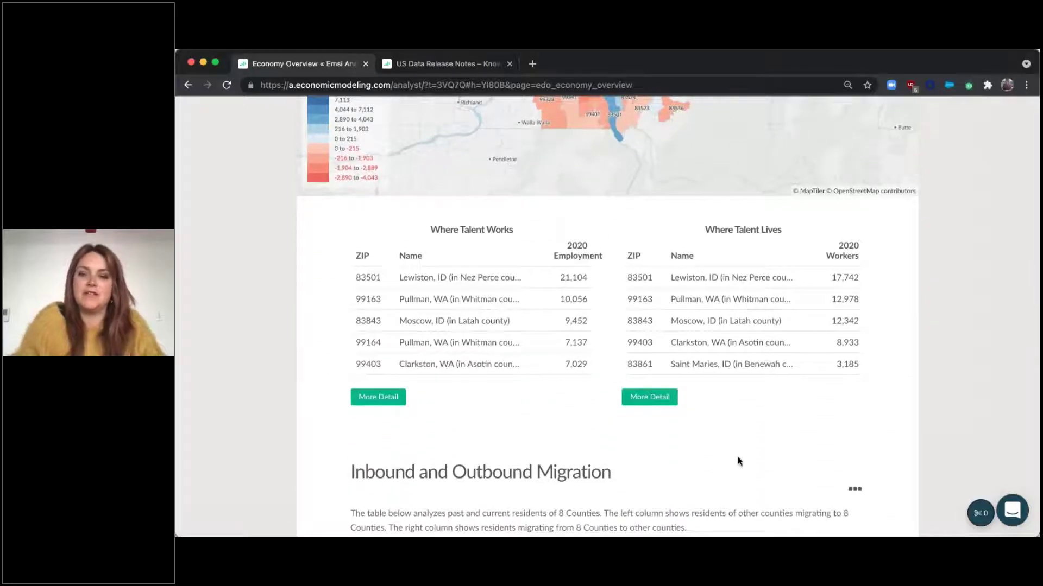
- Examine the Inbound and Outbound Migration flow chart and the tables of top previous and following counties
scroll(738, 461, "down", 8)
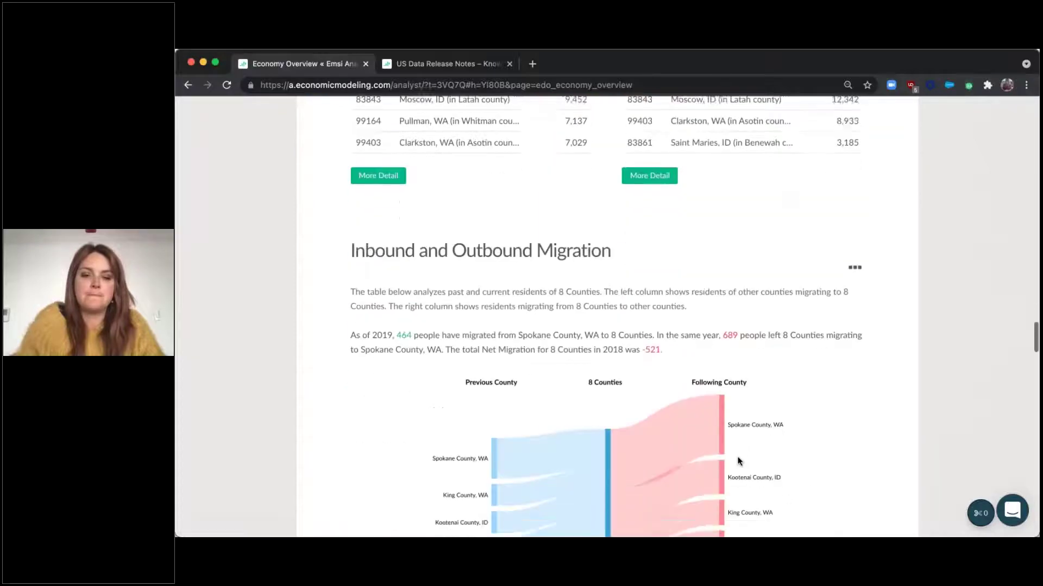
scroll(738, 461, "down", 4)
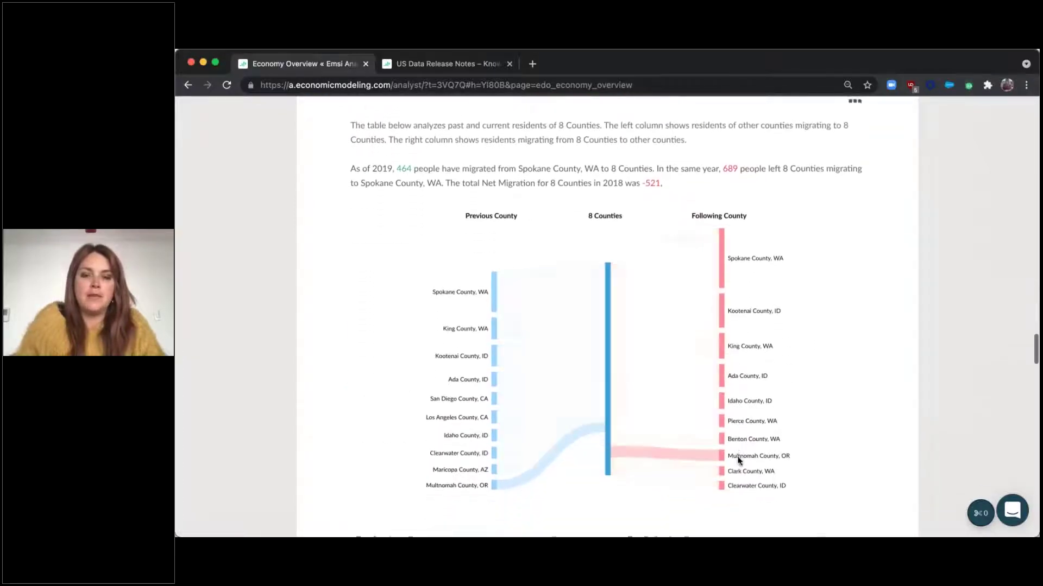
mouse_move(606, 376)
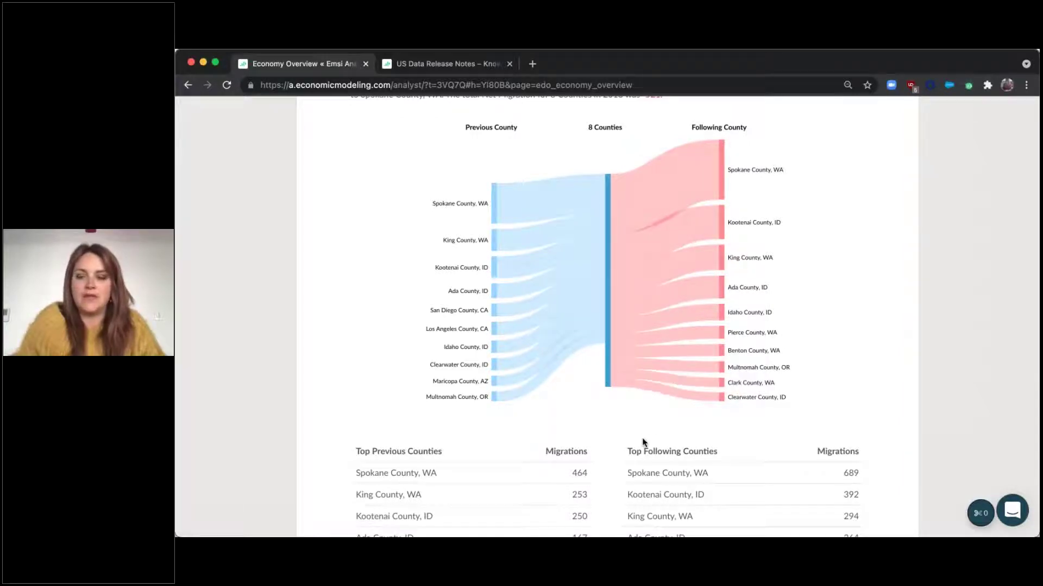
scroll(632, 440, "down", 2)
scroll(632, 440, "down", 5)
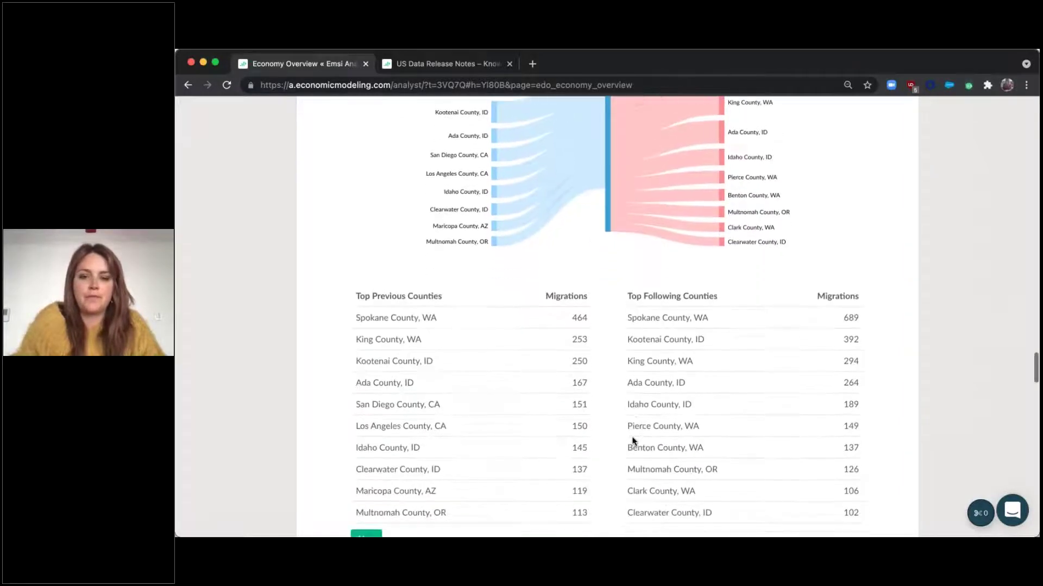
- Compare the Jobs, Growth, Location Quotient, GRP and Earnings views under Industry Characteristics, ending on the GRP chart
scroll(633, 441, "down", 4)
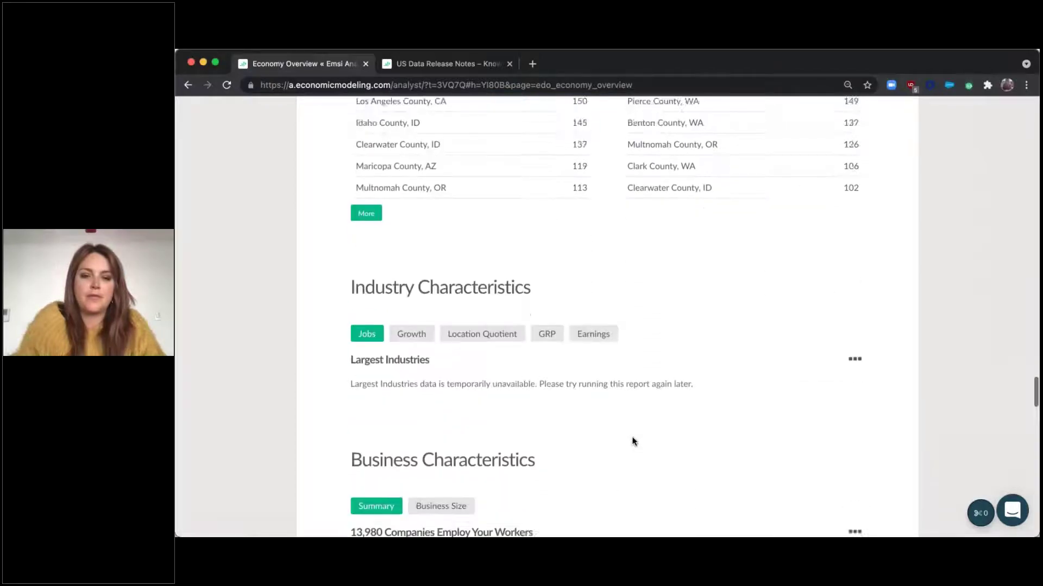
scroll(633, 441, "down", 1)
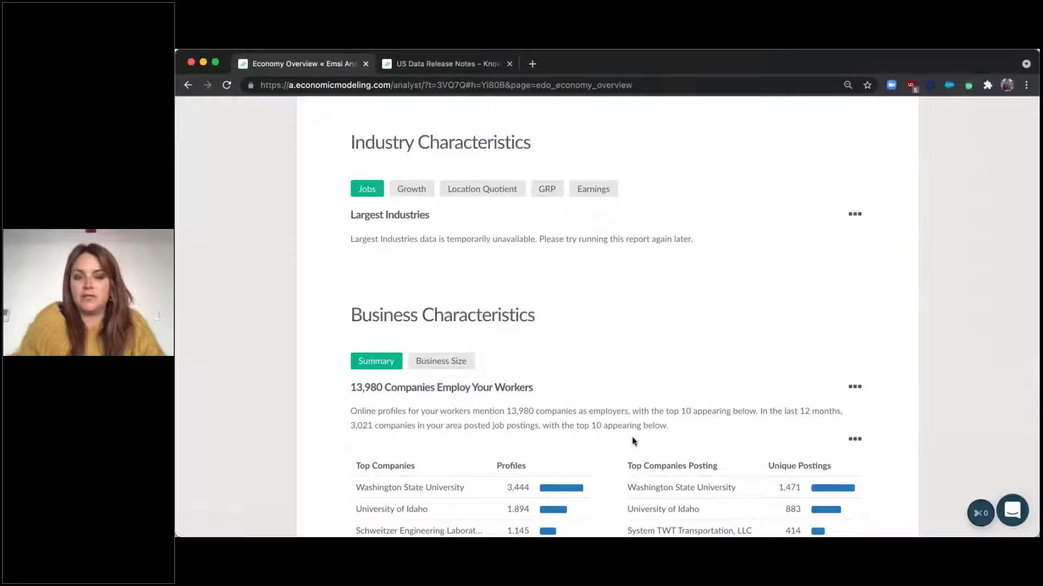
left_click(407, 190)
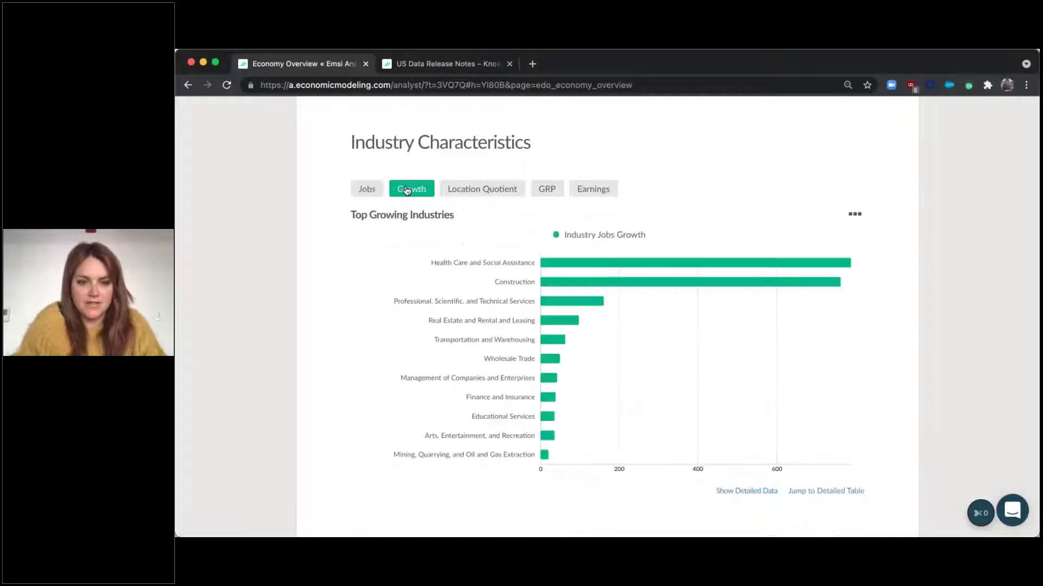
left_click(360, 195)
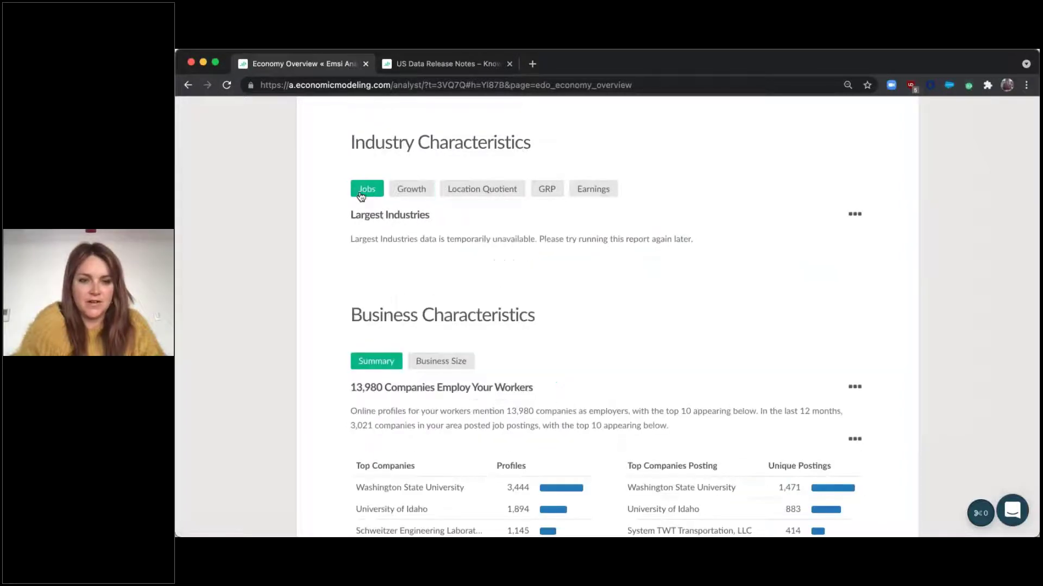
left_click(410, 193)
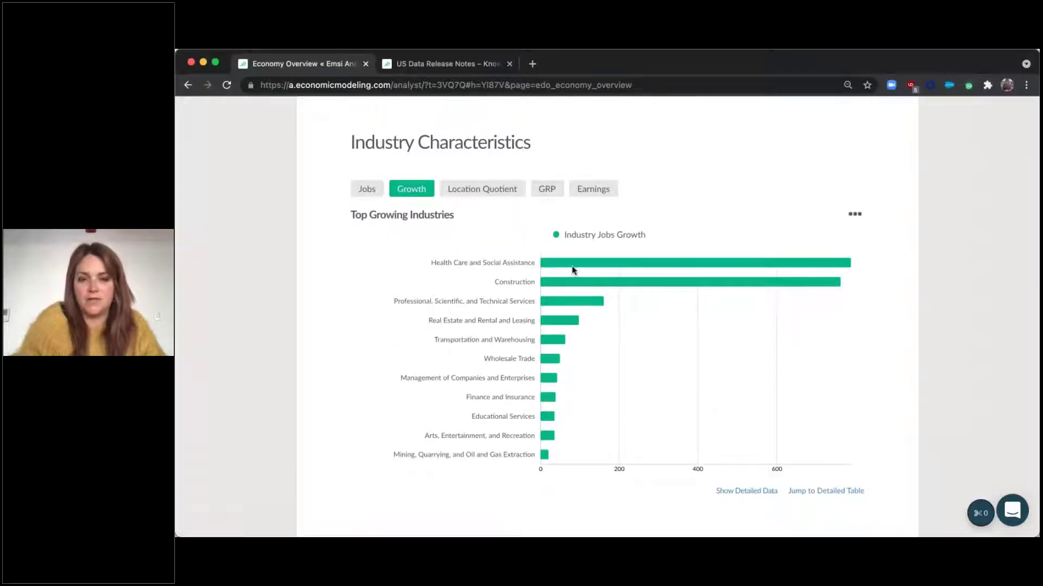
left_click(493, 190)
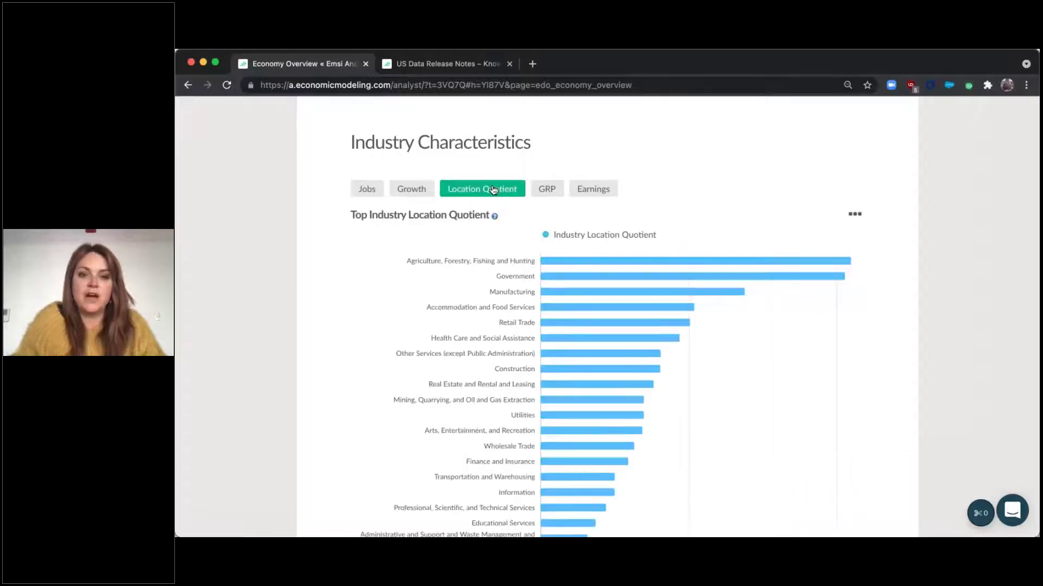
scroll(532, 272, "down", 2)
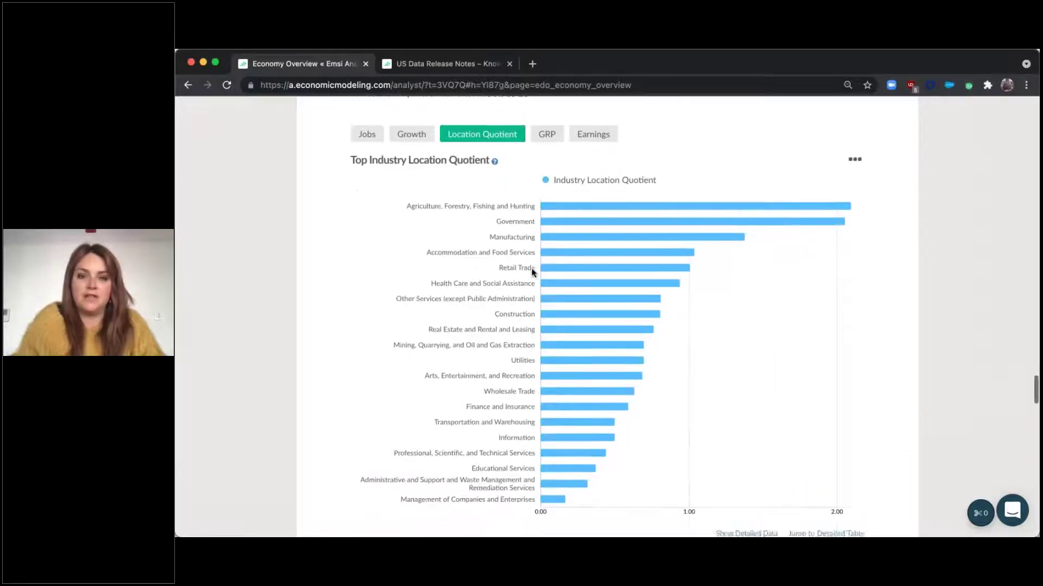
scroll(531, 268, "up", 1)
left_click(549, 155)
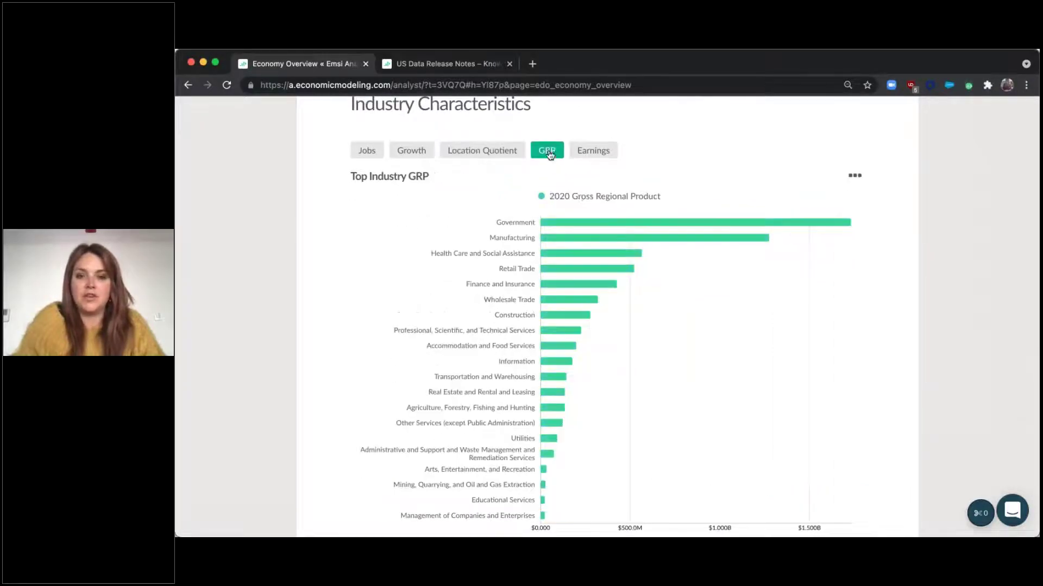
left_click(592, 157)
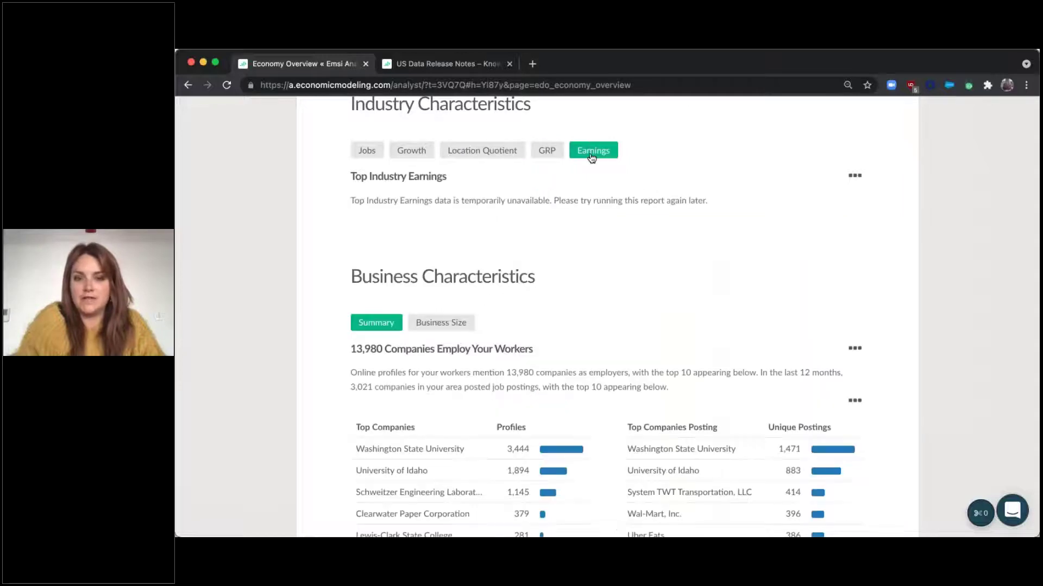
left_click(550, 150)
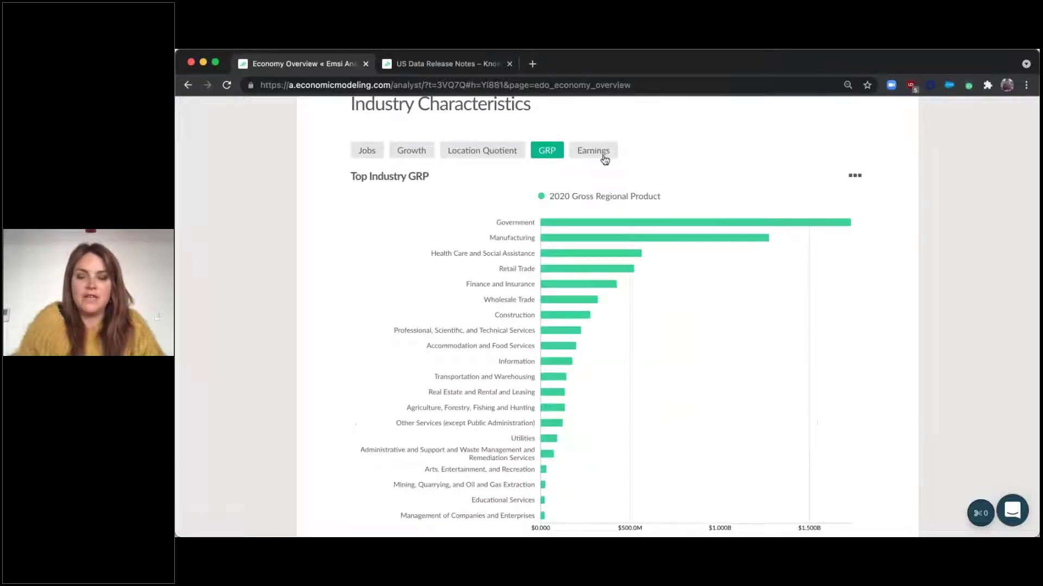
- Look over the rest of the industry GRP chart and review the top companies and top companies posting under Business Characteristics
scroll(549, 329, "down", 4)
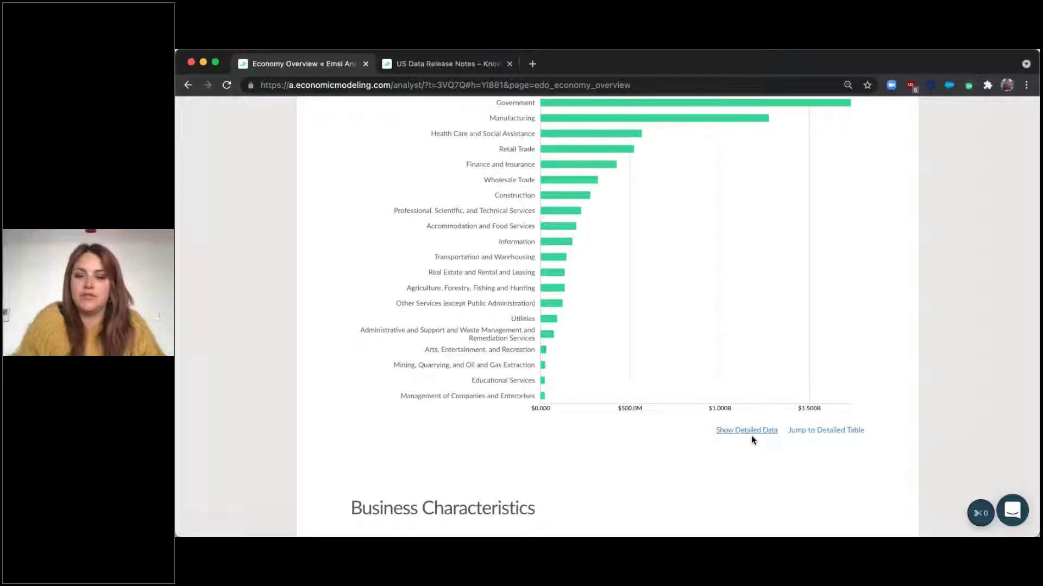
scroll(588, 474, "down", 6)
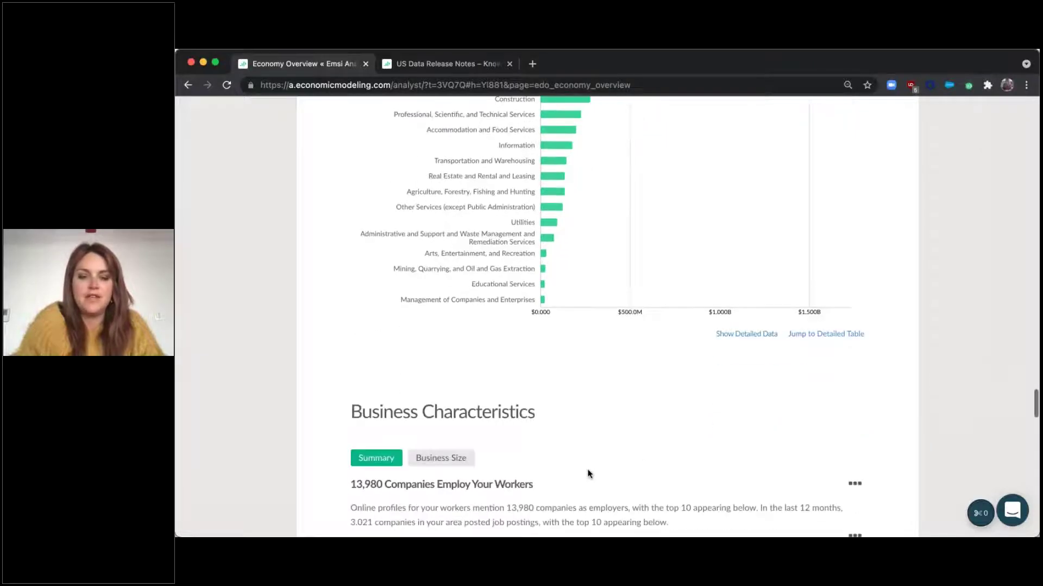
scroll(588, 474, "down", 3)
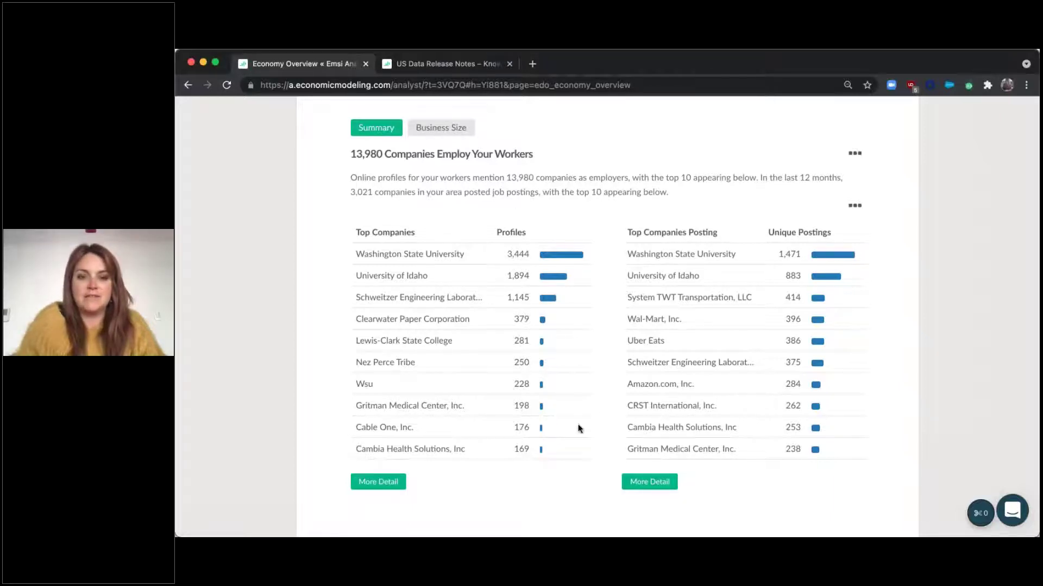
- Examine the Workforce Characteristics charts for Jobs, Growth, Location Quotient, Earnings, Postings and Underemployment in turn
scroll(588, 406, "down", 4)
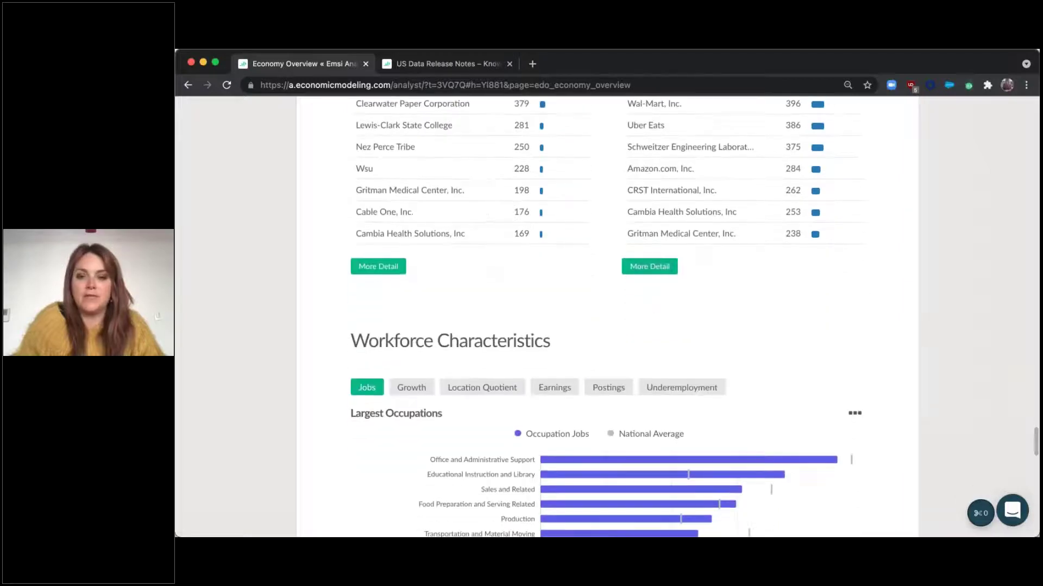
scroll(630, 313, "down", 4)
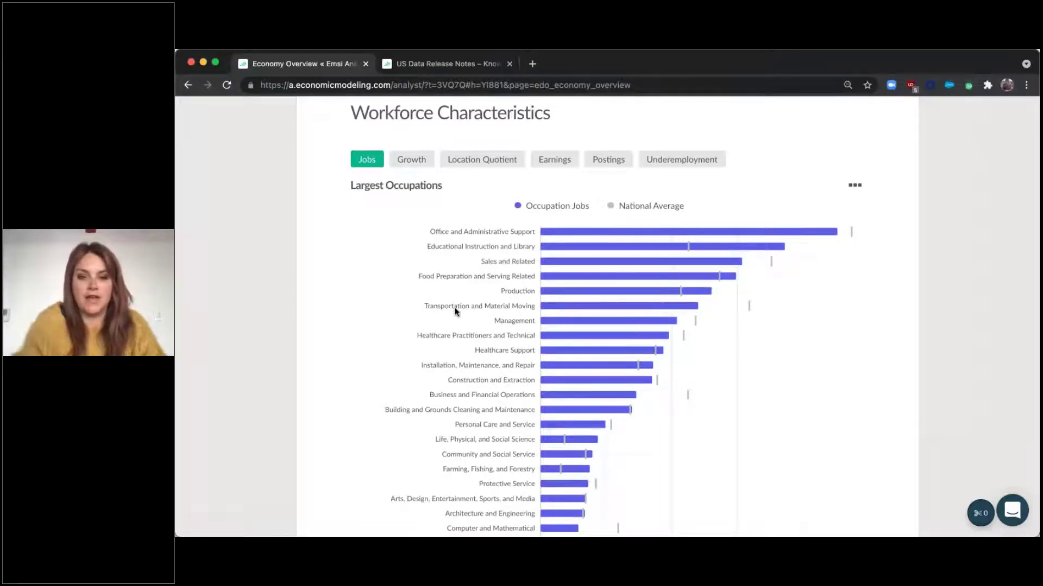
scroll(455, 310, "down", 1)
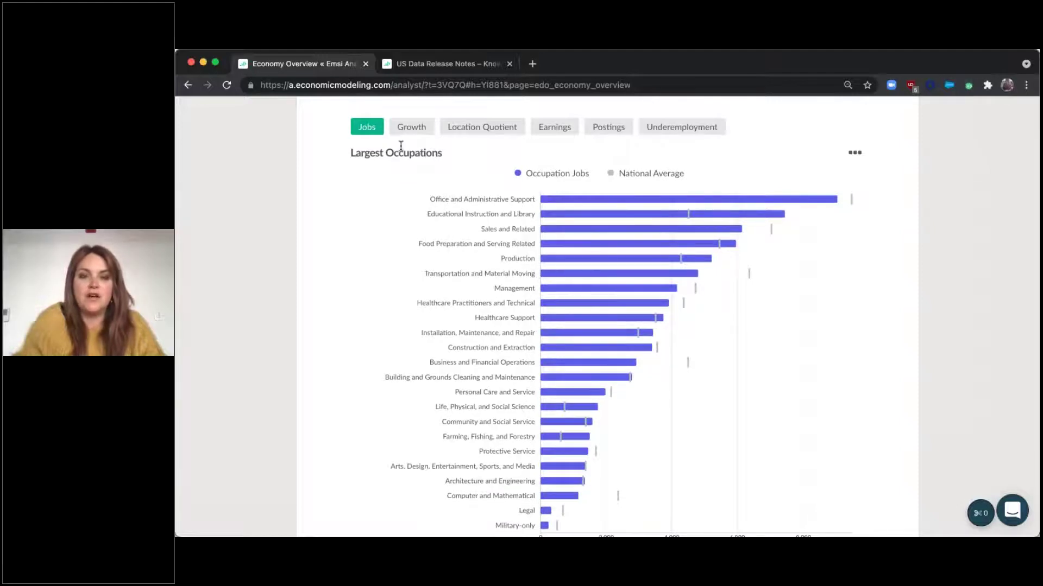
left_click(410, 127)
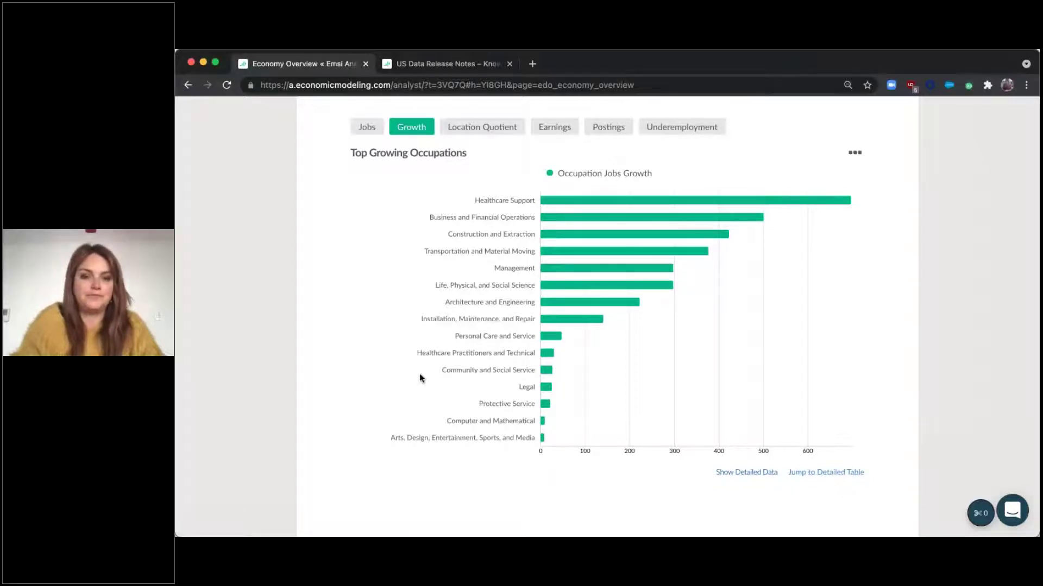
left_click(499, 132)
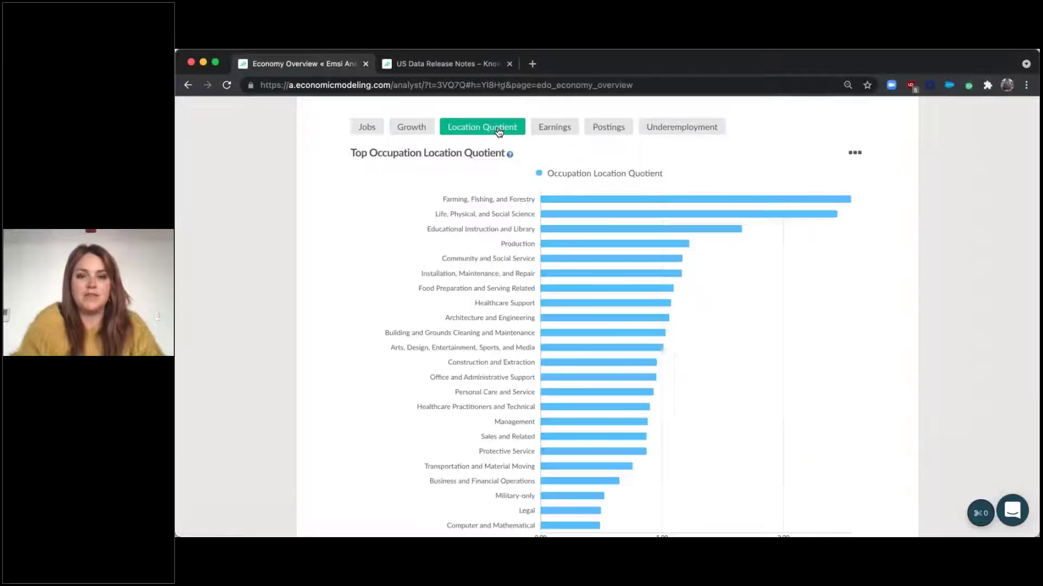
left_click(557, 128)
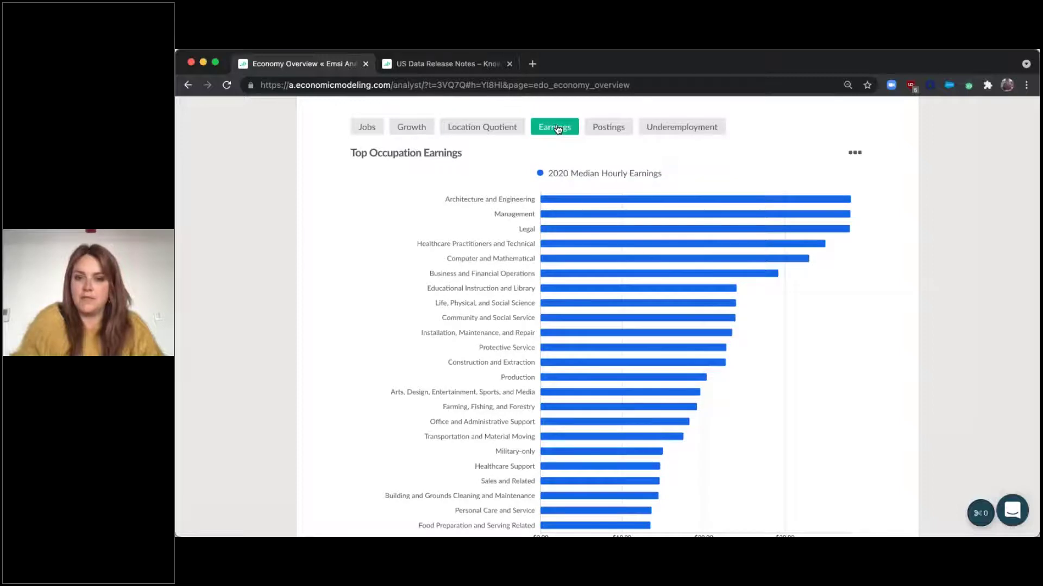
left_click(614, 132)
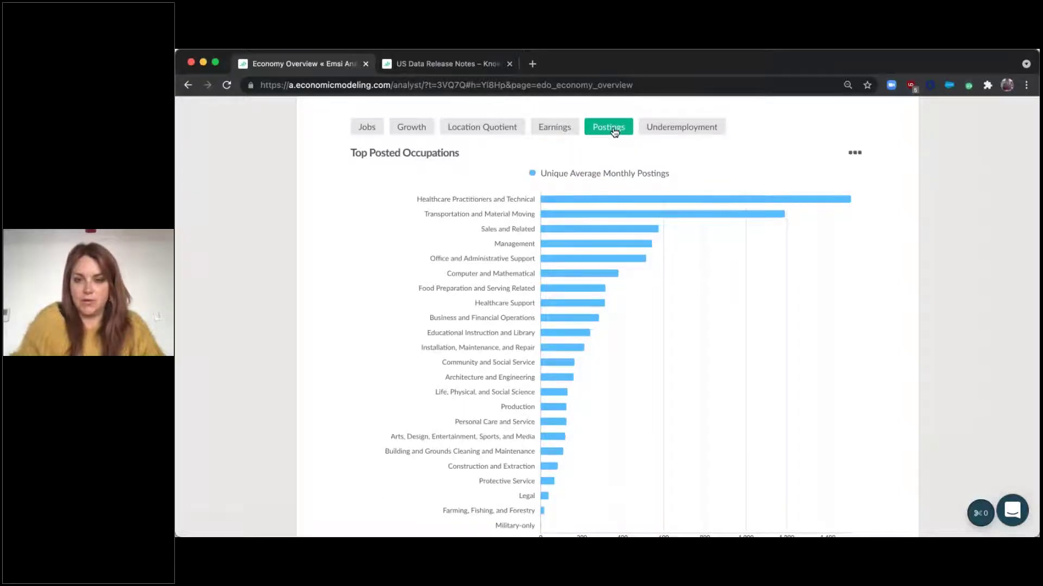
left_click(685, 132)
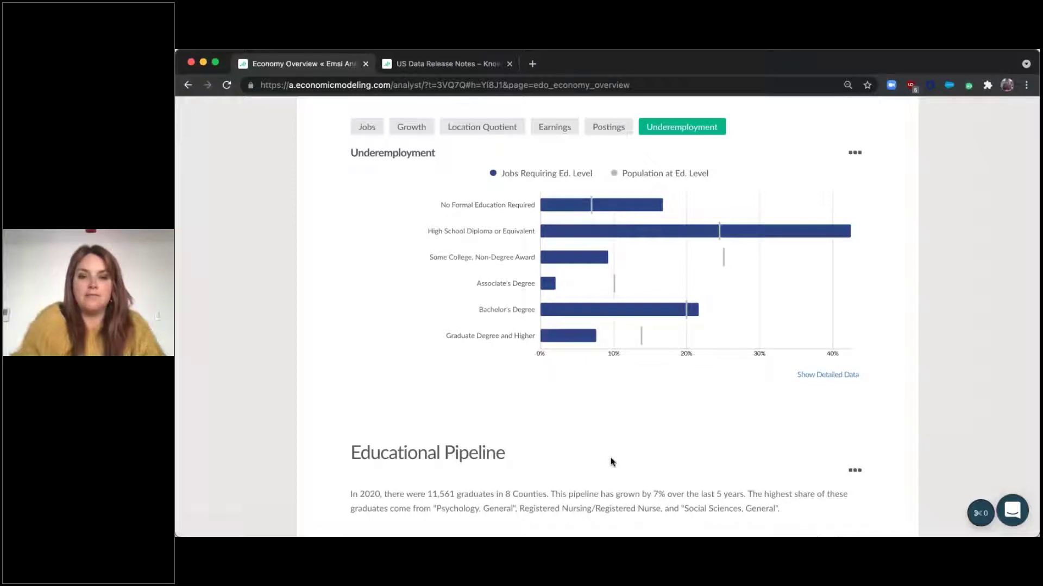
mouse_move(571, 311)
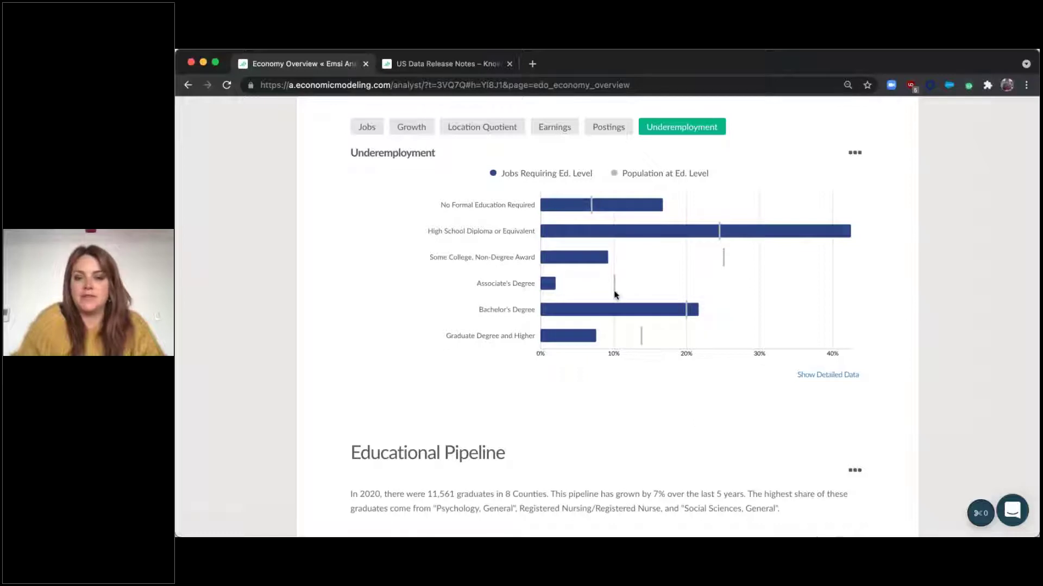
- Examine the Underemployment chart and the Educational Pipeline table of graduates by school
mouse_move(551, 284)
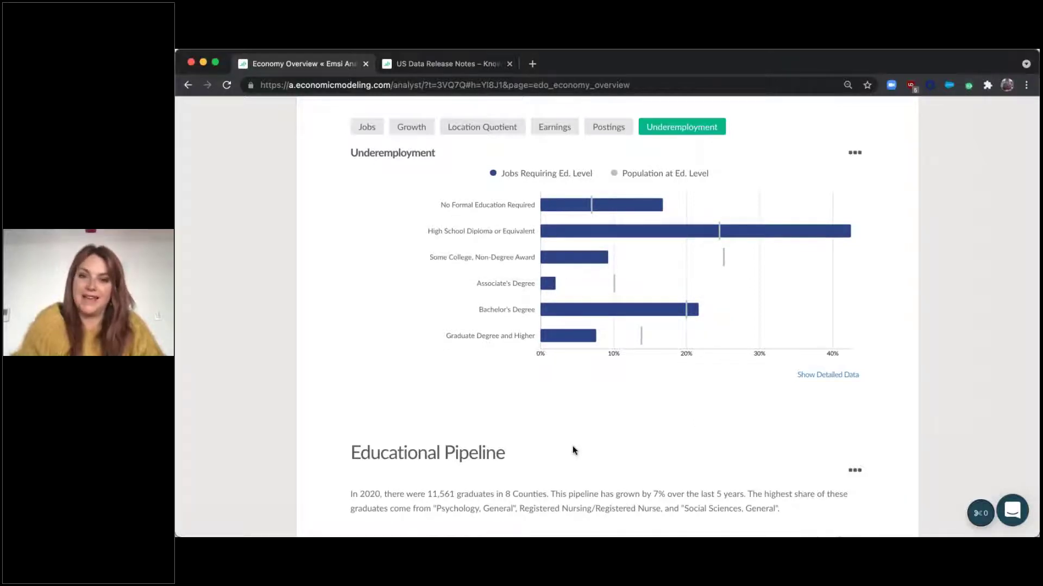
scroll(573, 450, "down", 7)
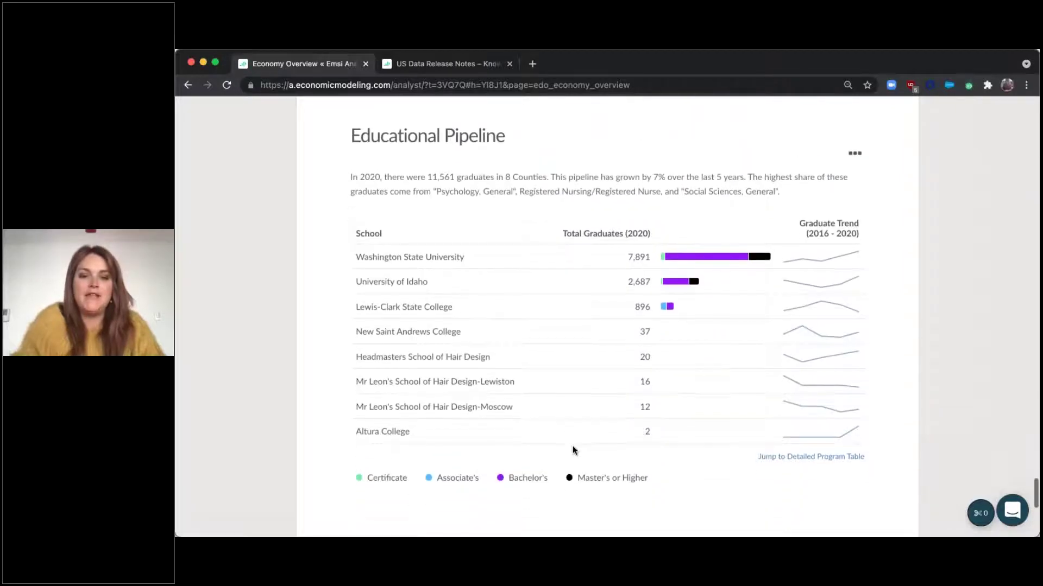
scroll(573, 450, "up", 2)
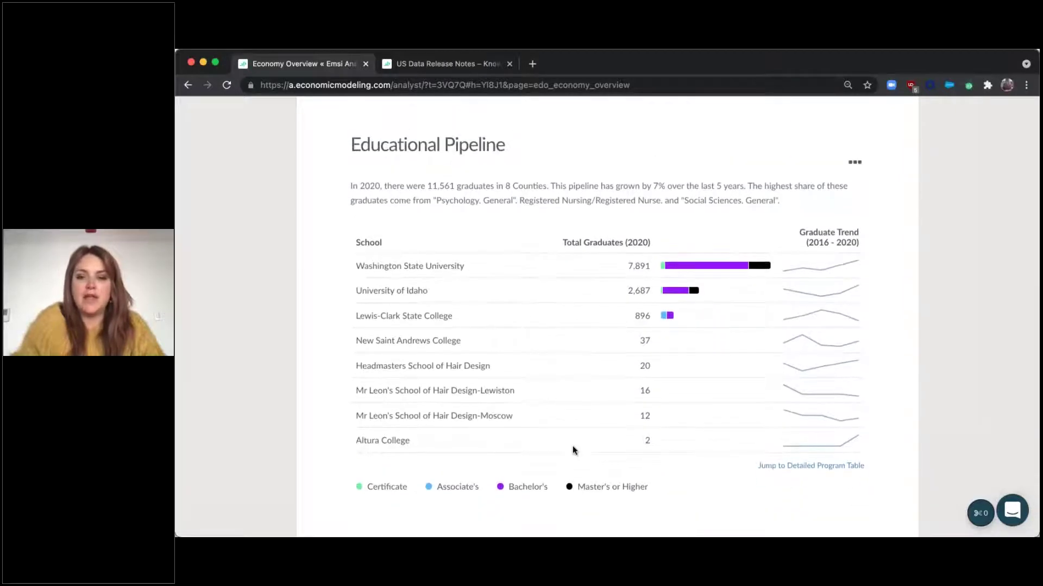
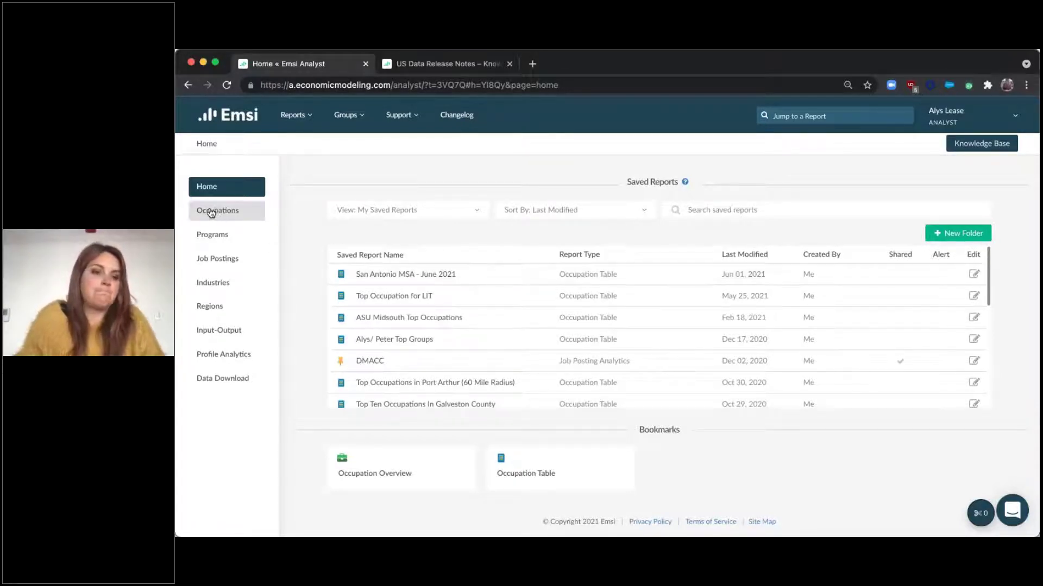
- Open the Occupation Table report from the Occupations category and view its setup options
left_click(235, 212)
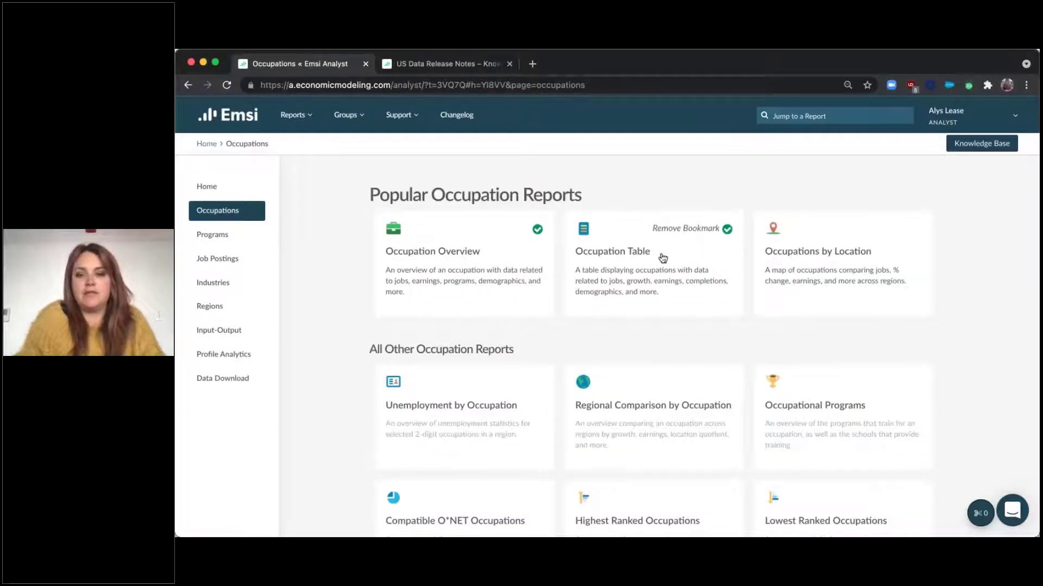
left_click(663, 259)
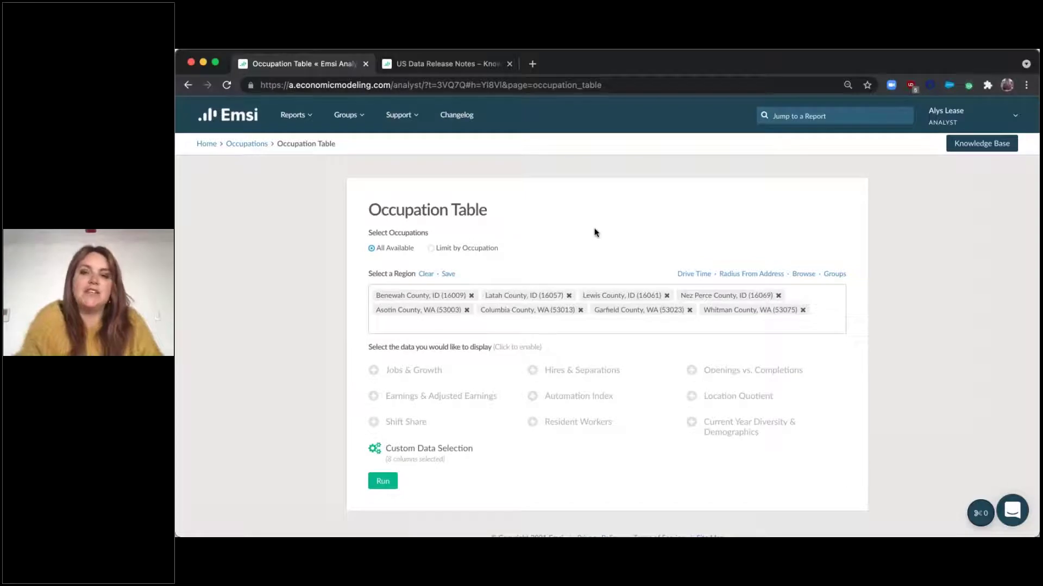
scroll(596, 231, "down", 1)
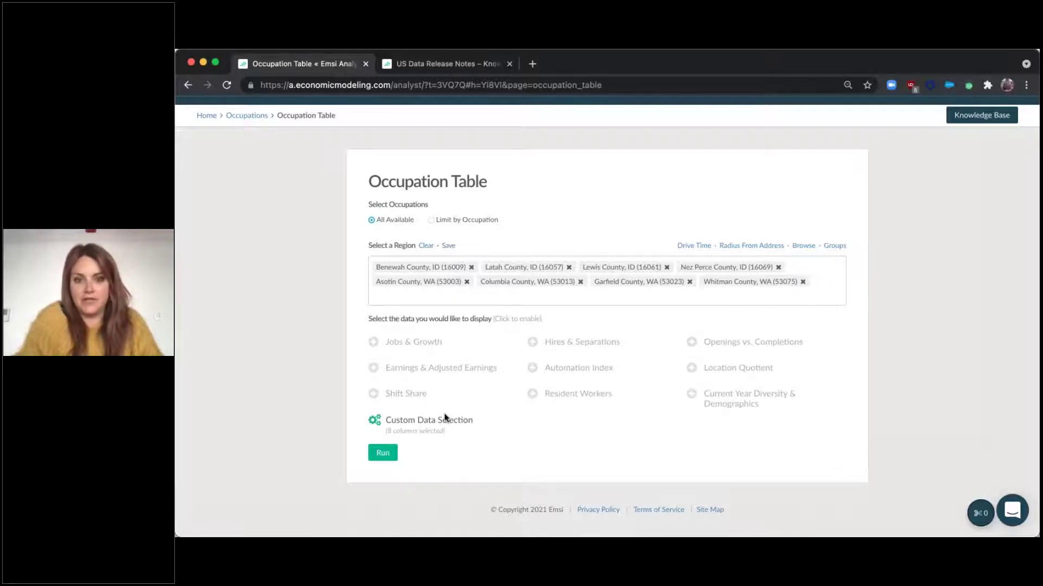
- In Custom Data Selection, remove all selected columns and add the Jobs columns Start Year and End Year
left_click(409, 425)
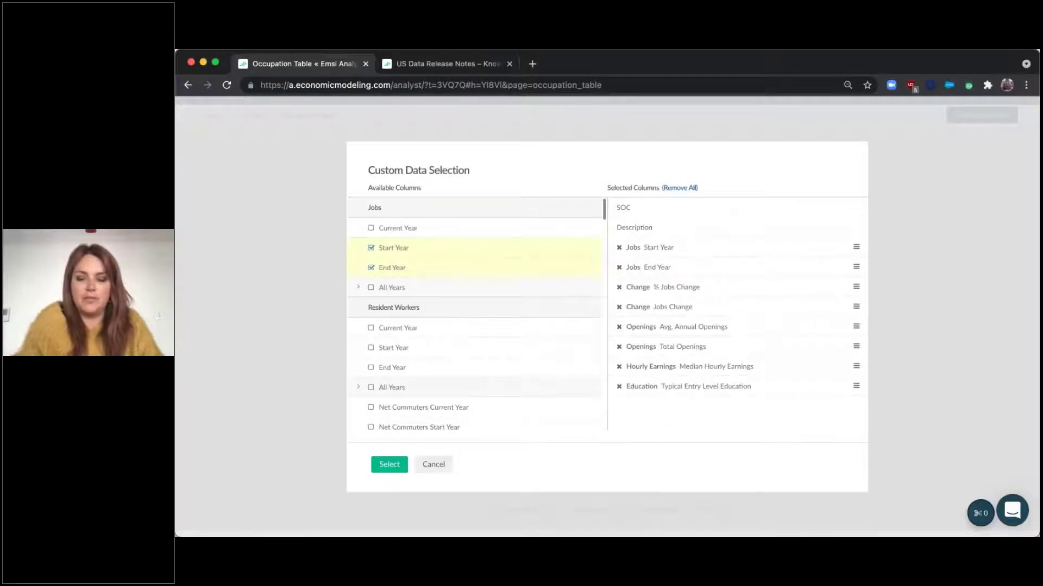
left_click(679, 188)
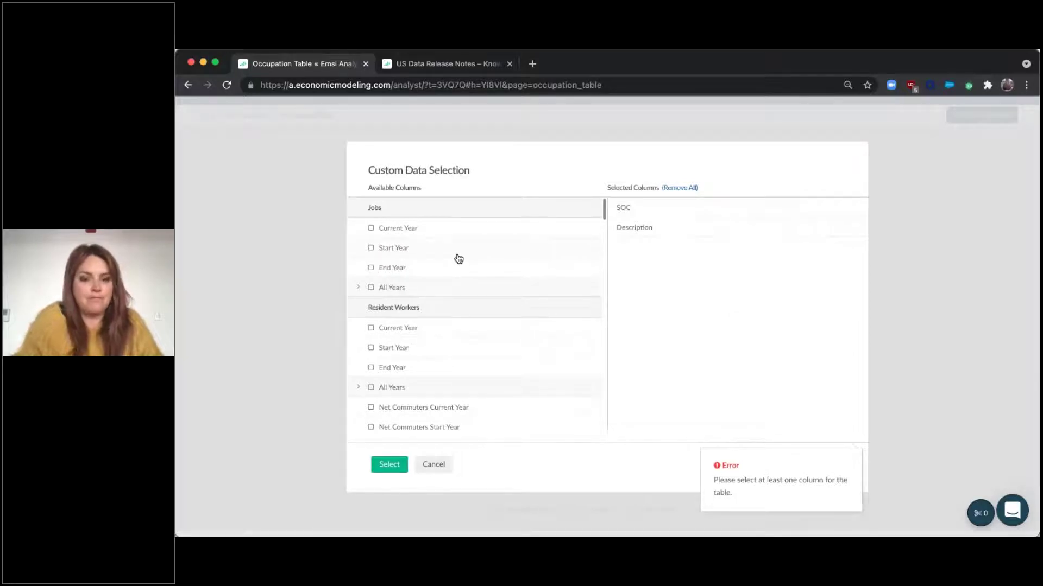
left_click(371, 229)
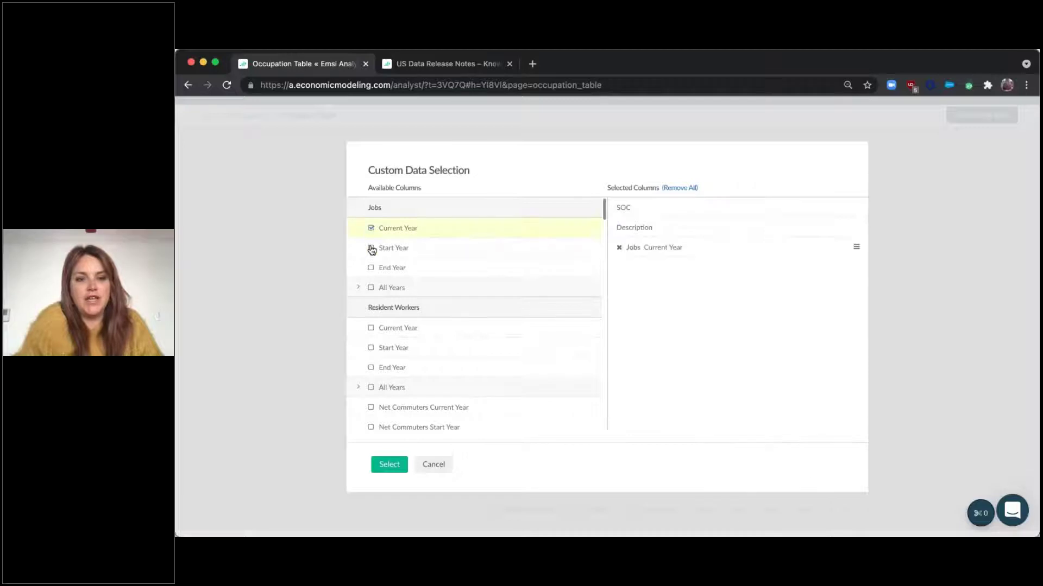
left_click(371, 228)
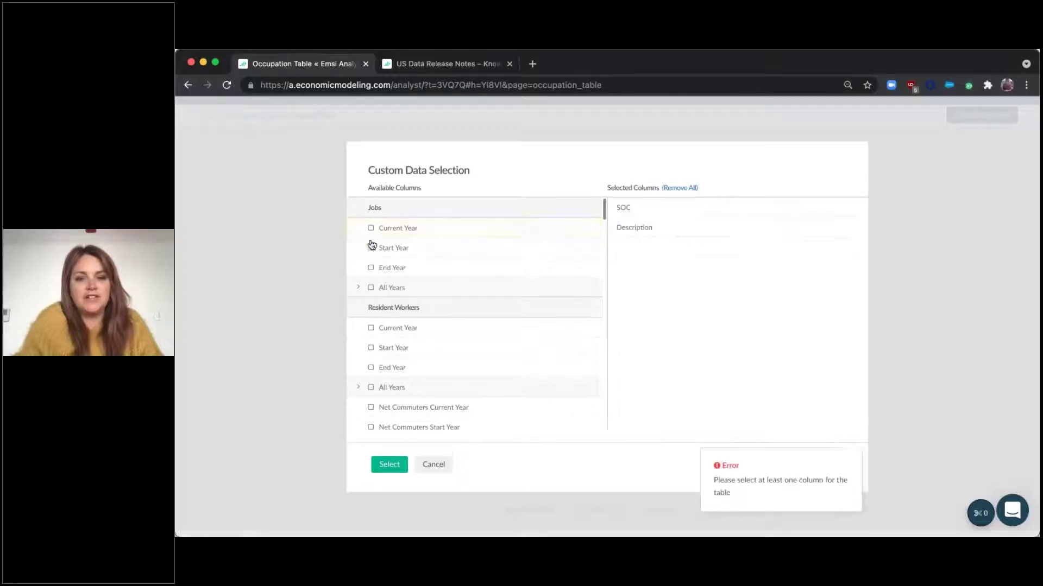
left_click(371, 249)
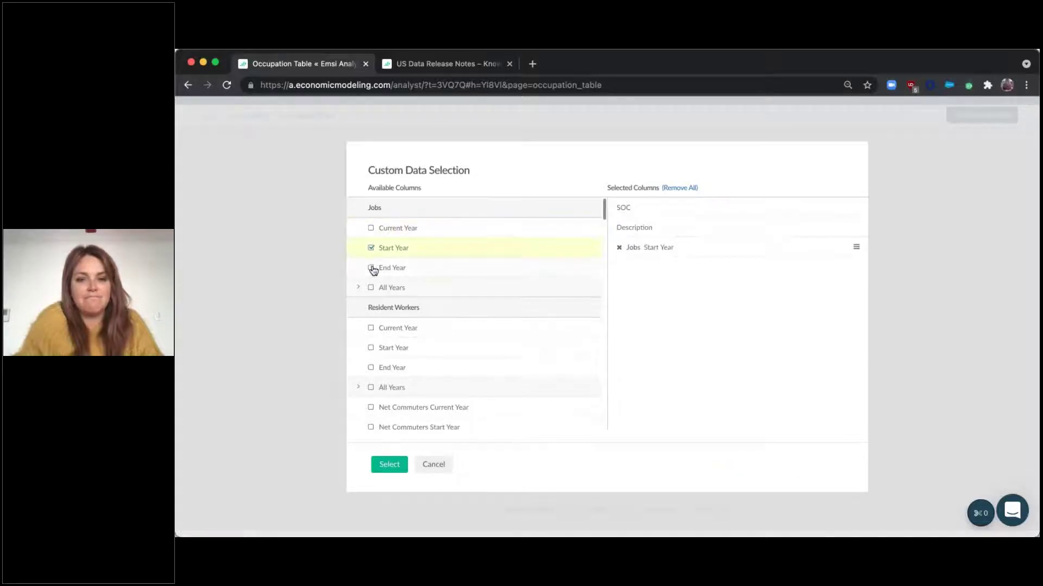
left_click(371, 268)
- Add the Jobs Change and % Jobs Change columns from the Change group
scroll(373, 270, "down", 3)
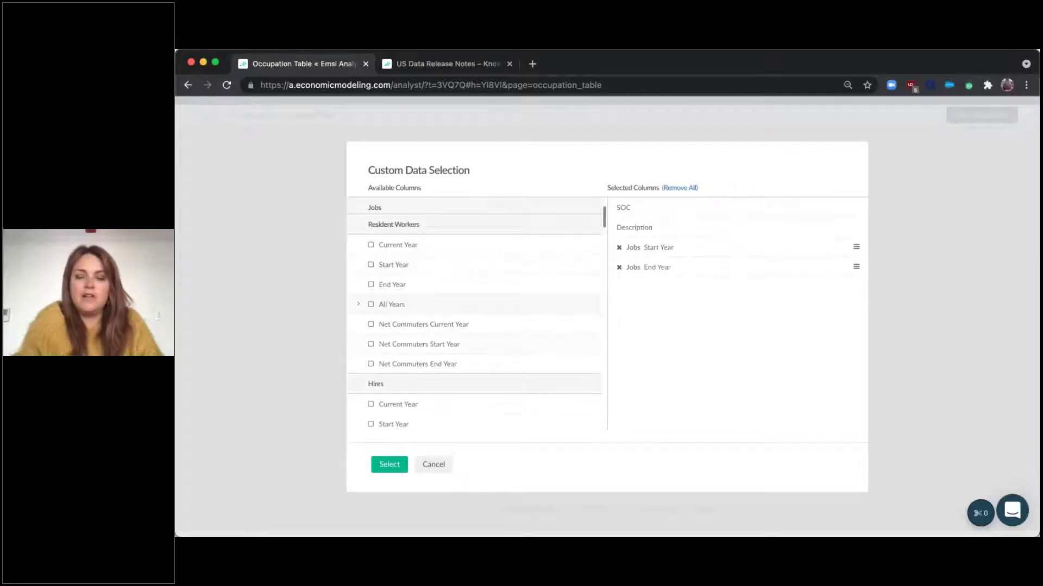
scroll(474, 320, "down", 4)
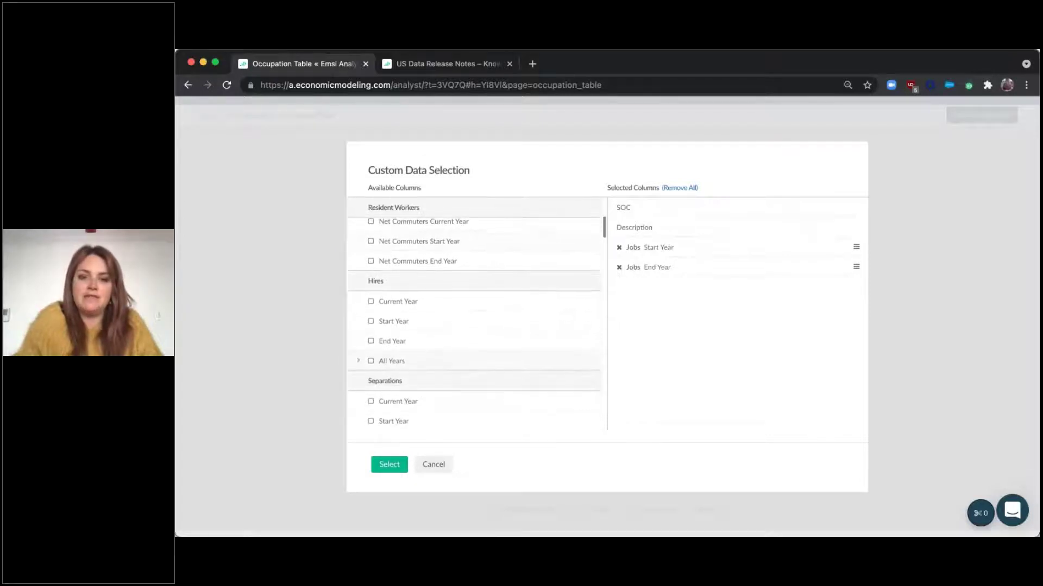
scroll(408, 349, "down", 5)
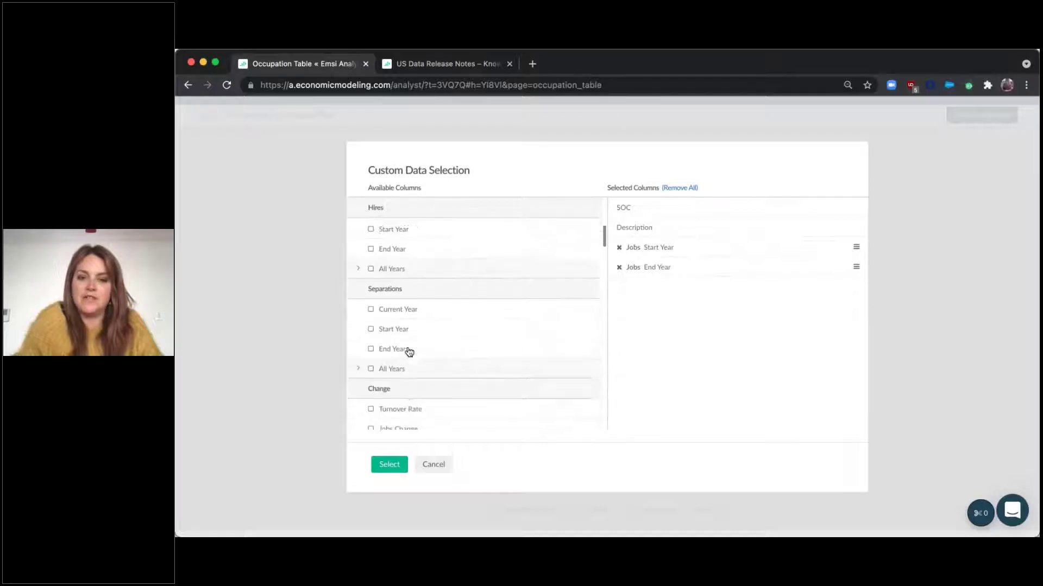
scroll(375, 320, "down", 2)
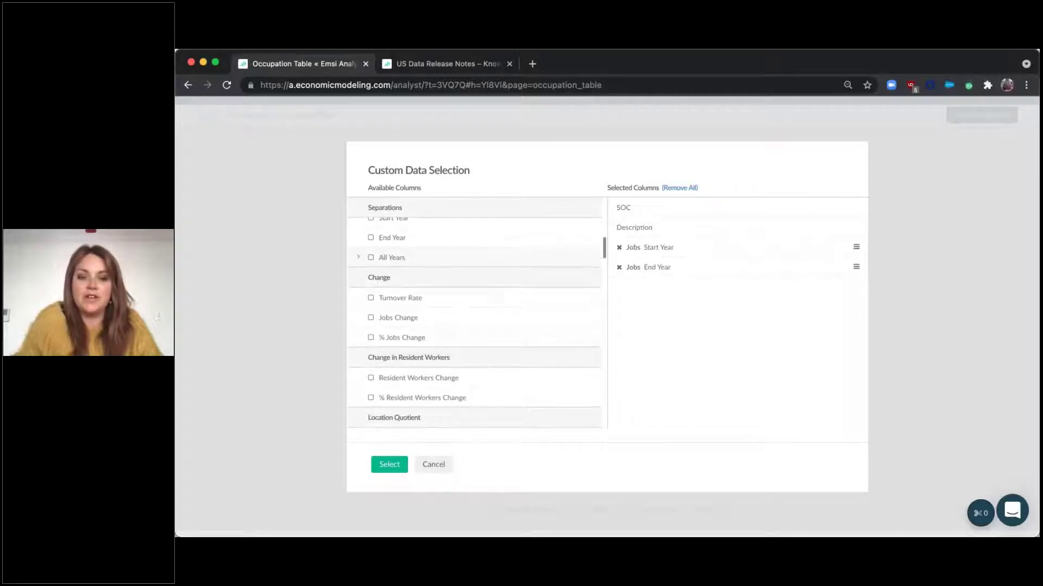
left_click(372, 320)
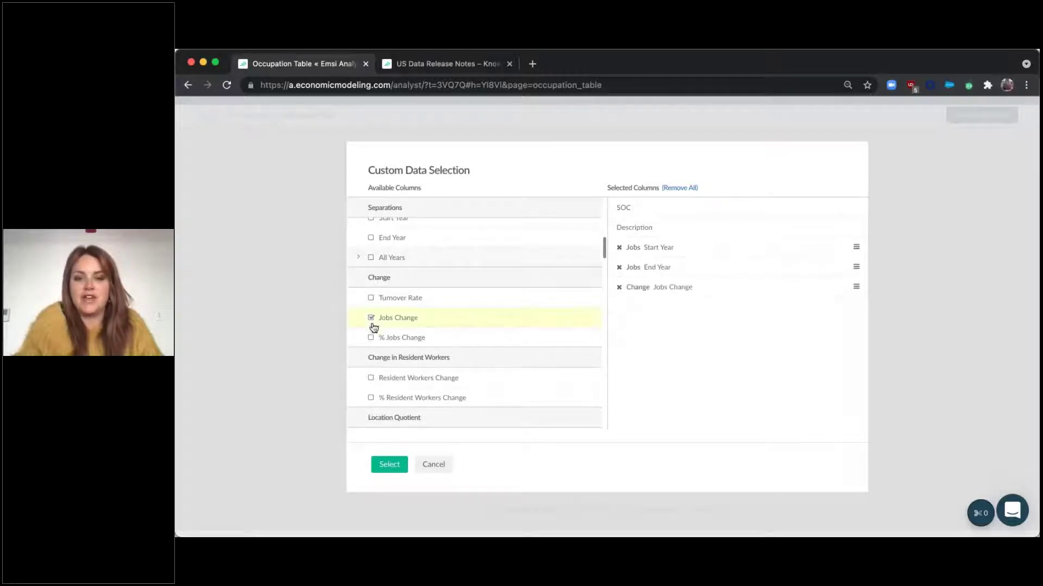
left_click(372, 340)
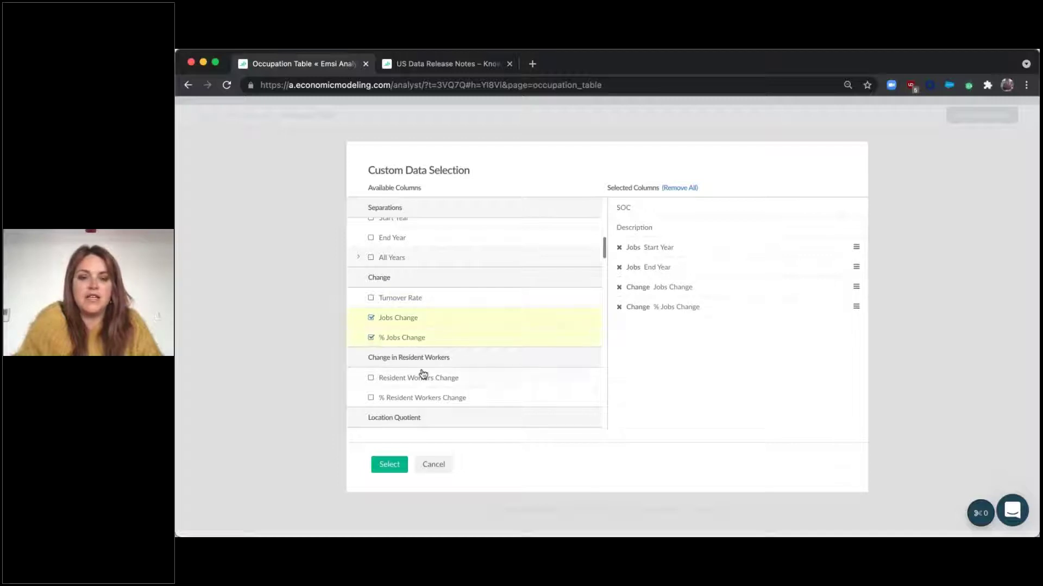
- Add the Median Hourly Earnings column from the Hourly Earnings group
scroll(420, 374, "down", 4)
scroll(423, 373, "down", 4)
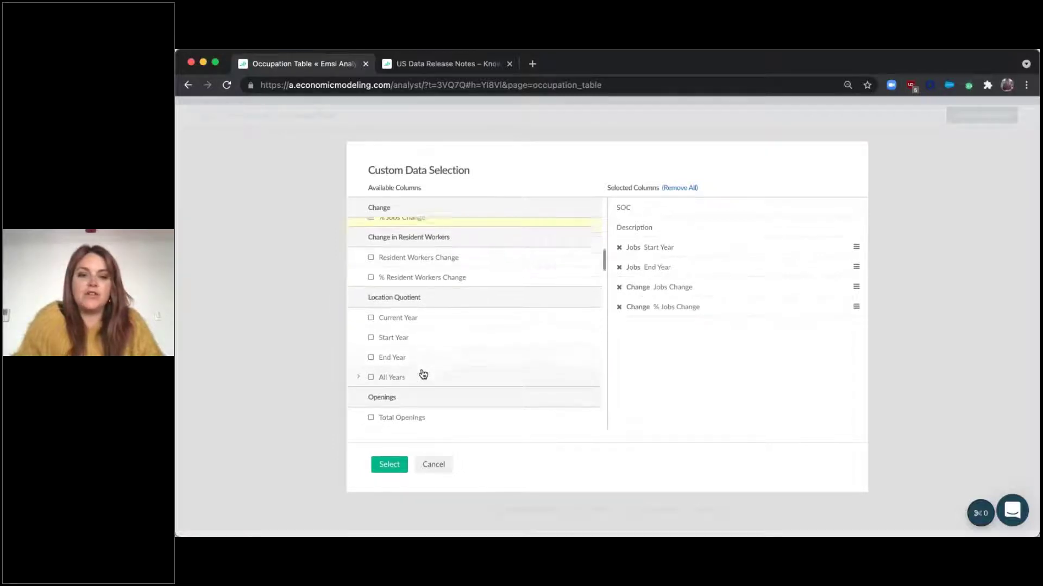
scroll(430, 332, "down", 4)
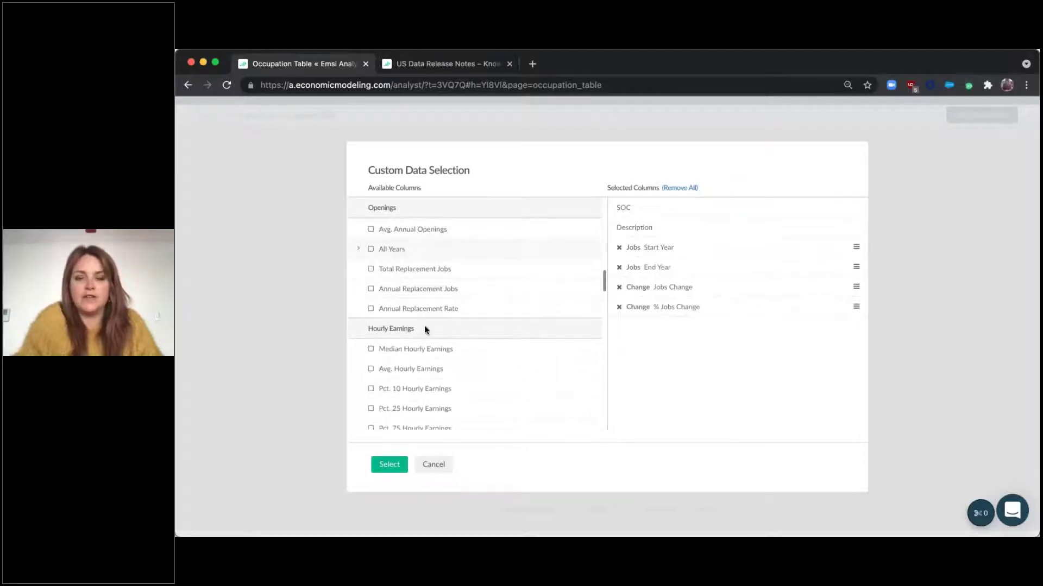
scroll(425, 329, "down", 4)
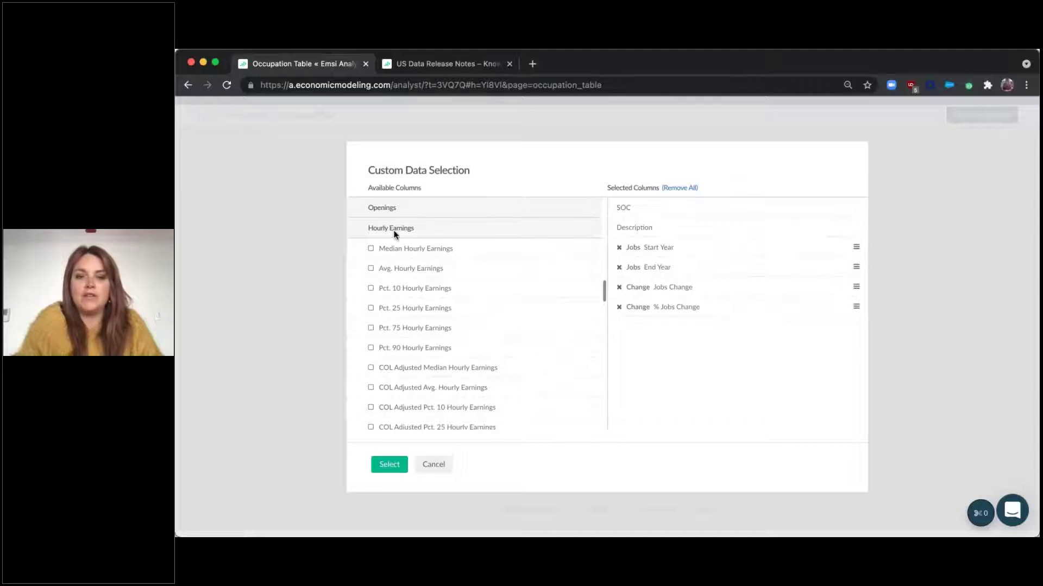
left_click(371, 250)
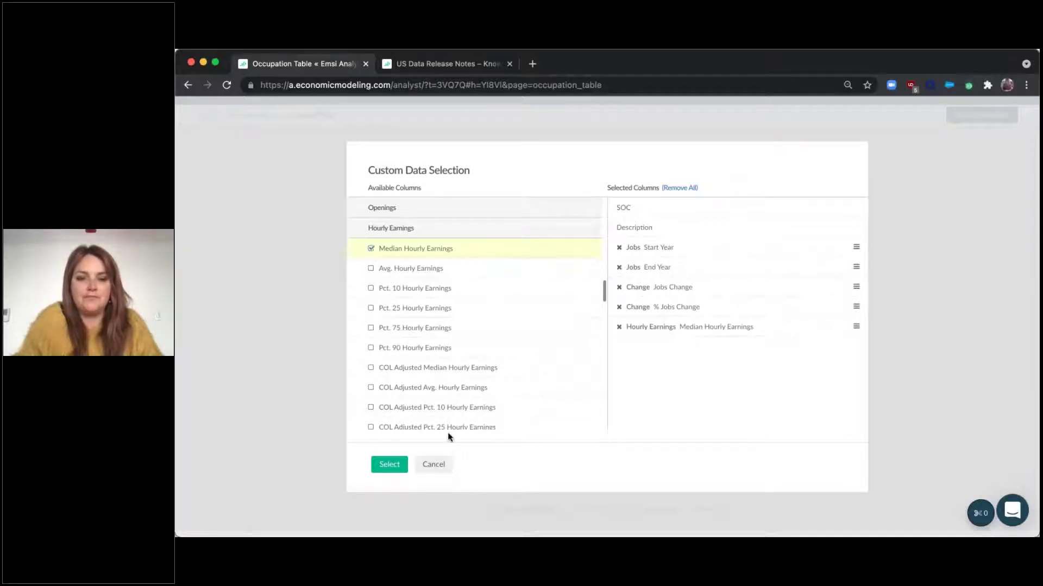
- Review the remaining earnings, cost of living, automation and shift share columns, and add Typical Entry Level Education from the Education group
scroll(452, 430, "down", 2)
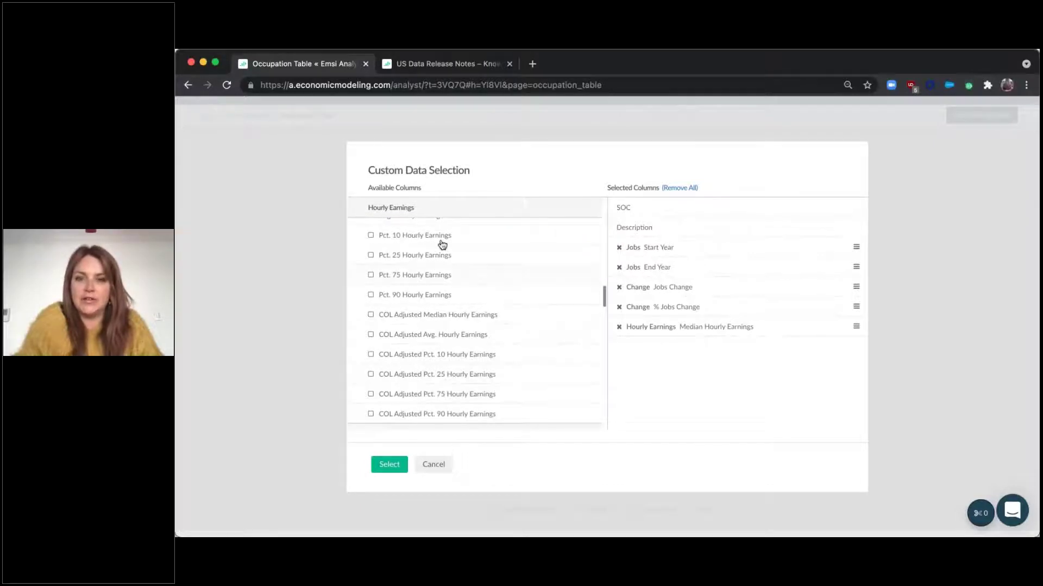
scroll(442, 244, "down", 2)
scroll(442, 244, "down", 3)
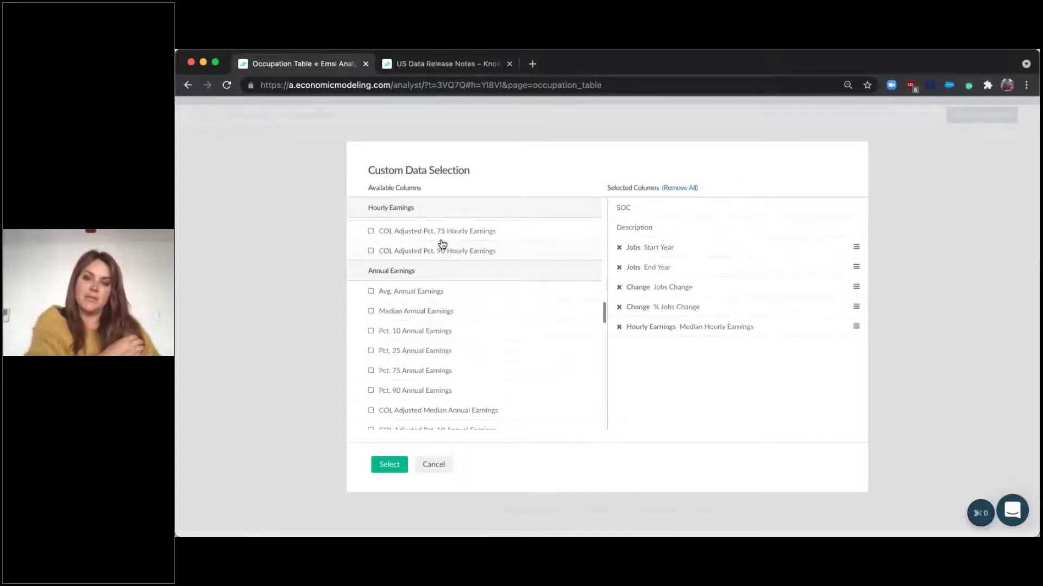
scroll(433, 366, "down", 2)
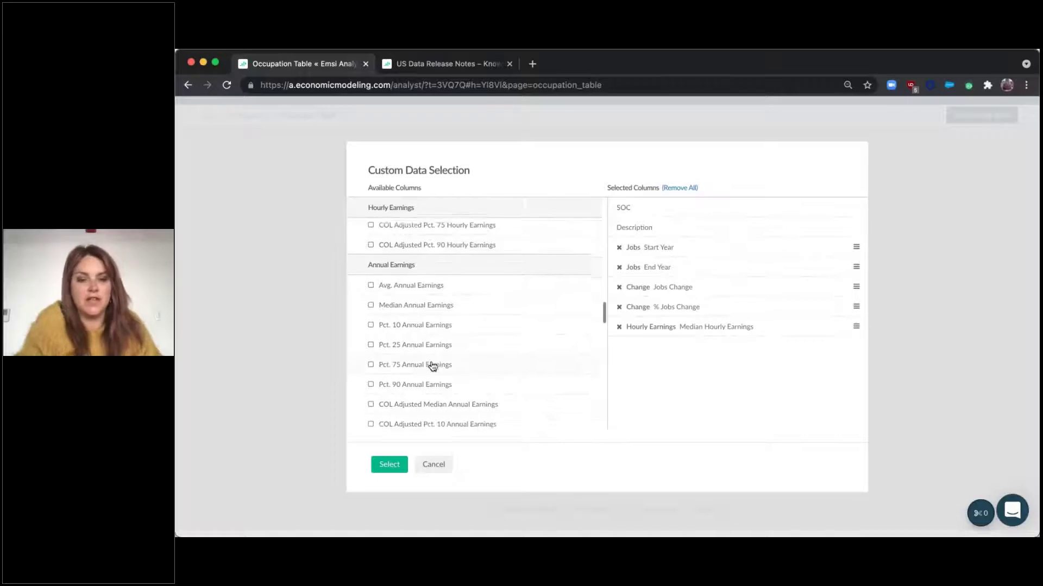
scroll(433, 366, "down", 8)
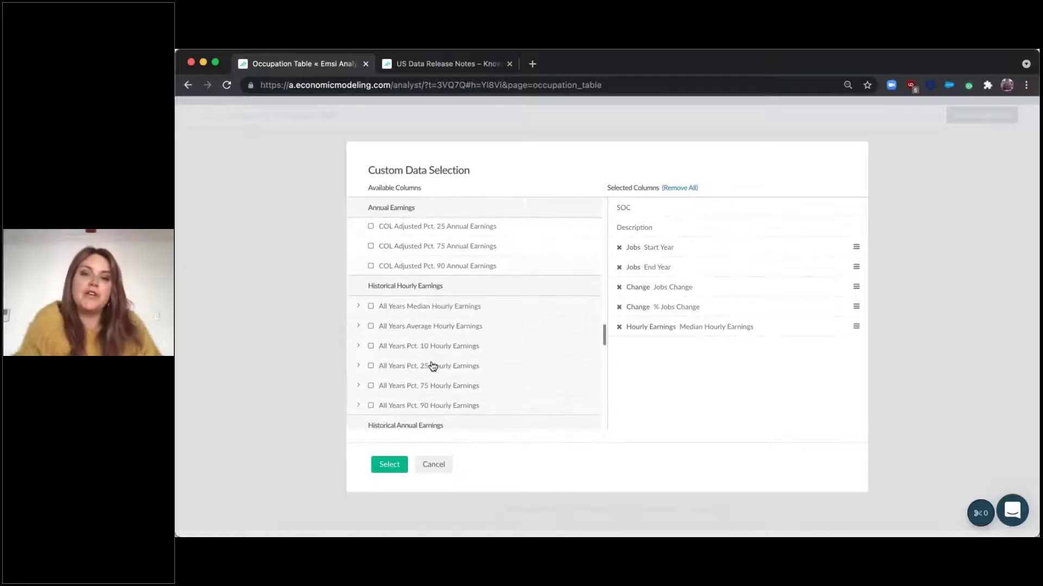
scroll(433, 366, "down", 2)
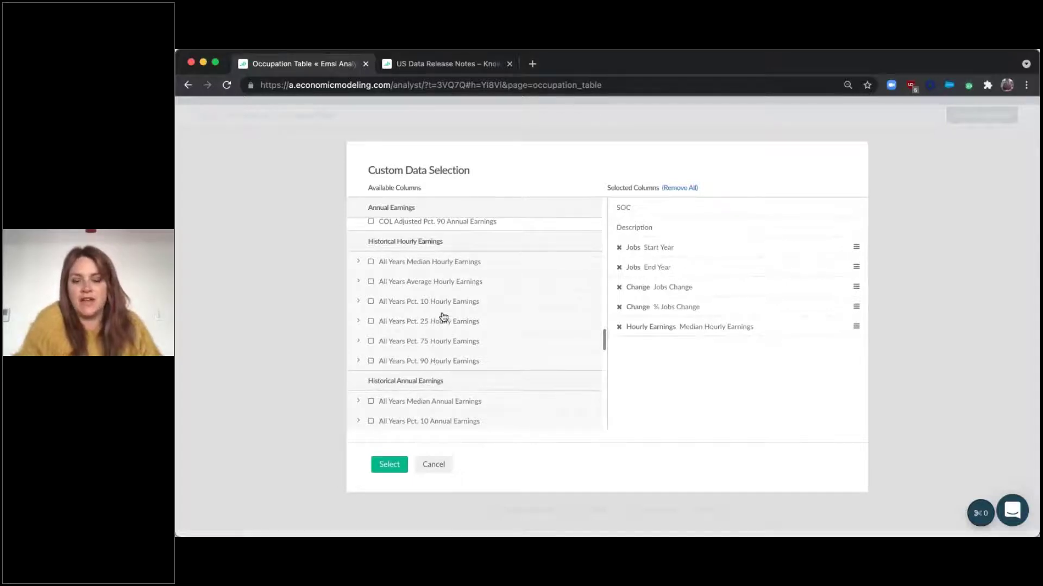
scroll(418, 365, "down", 6)
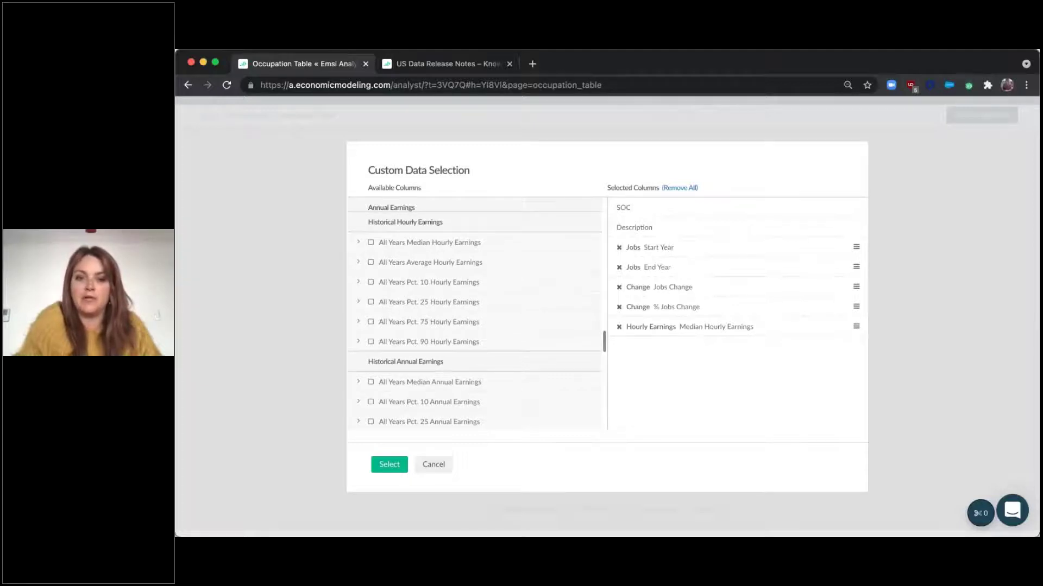
scroll(384, 280, "down", 4)
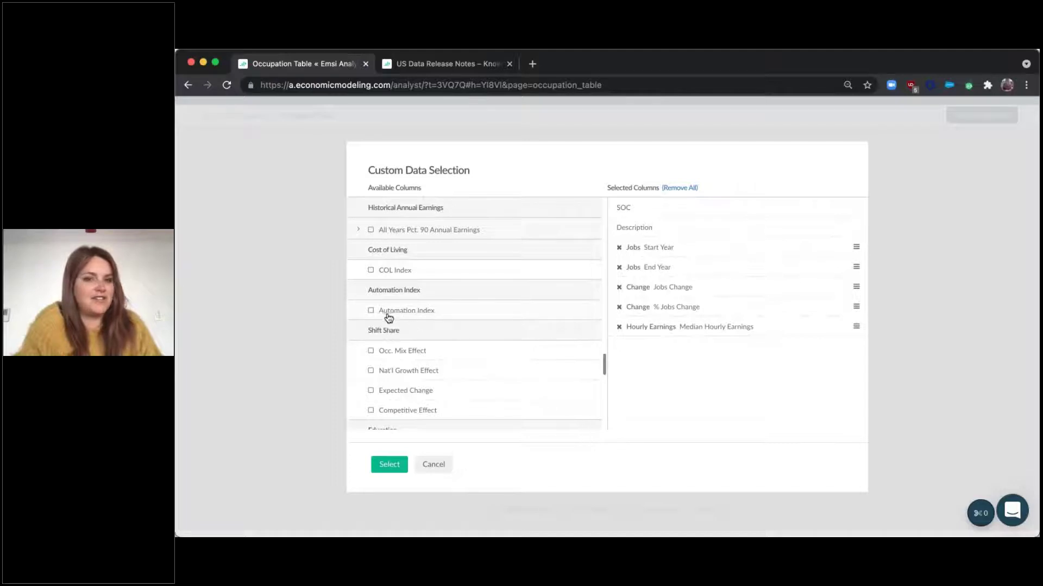
scroll(461, 384, "down", 1)
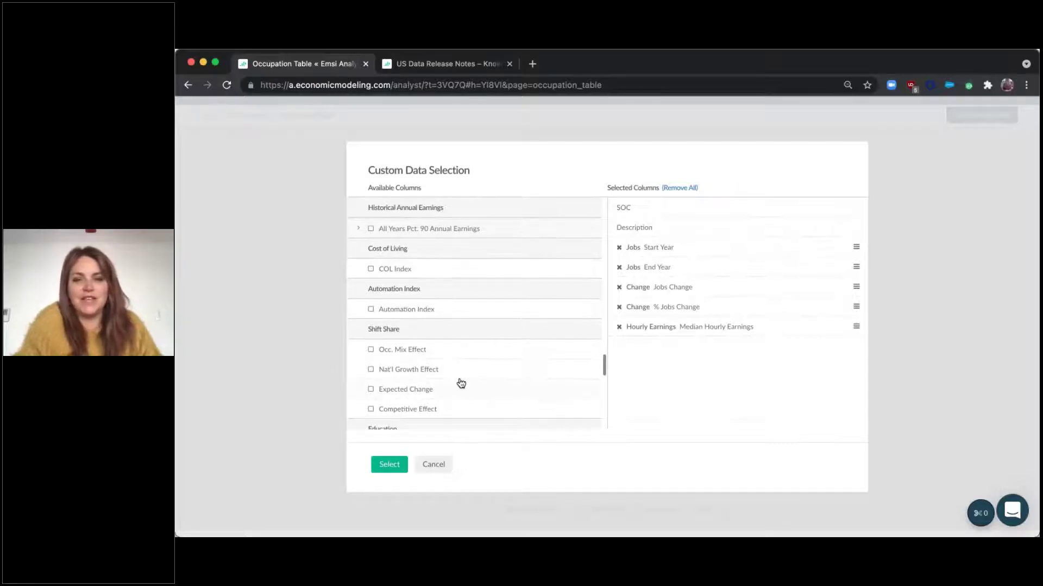
scroll(461, 384, "down", 2)
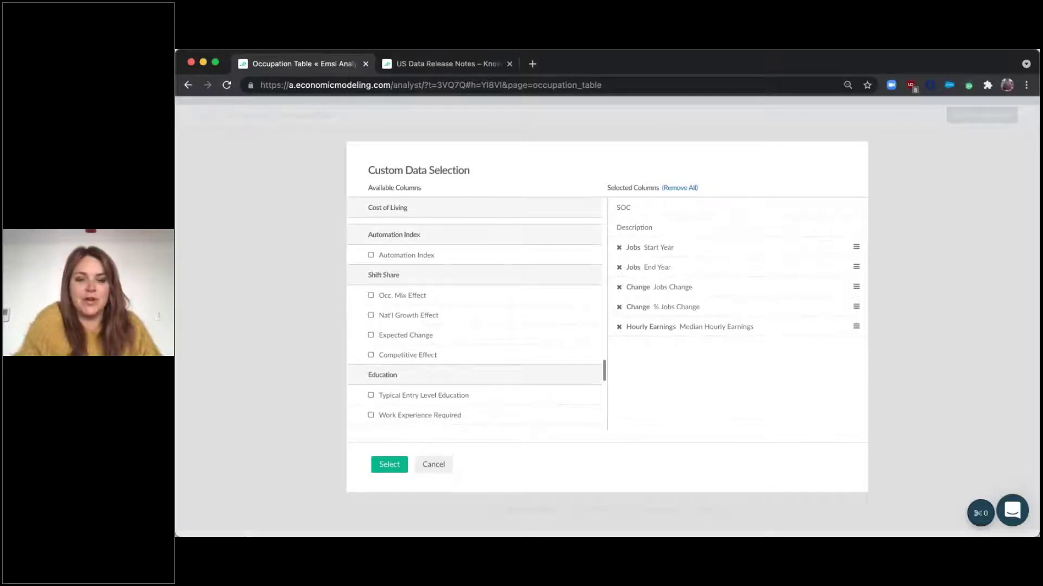
scroll(461, 380, "down", 2)
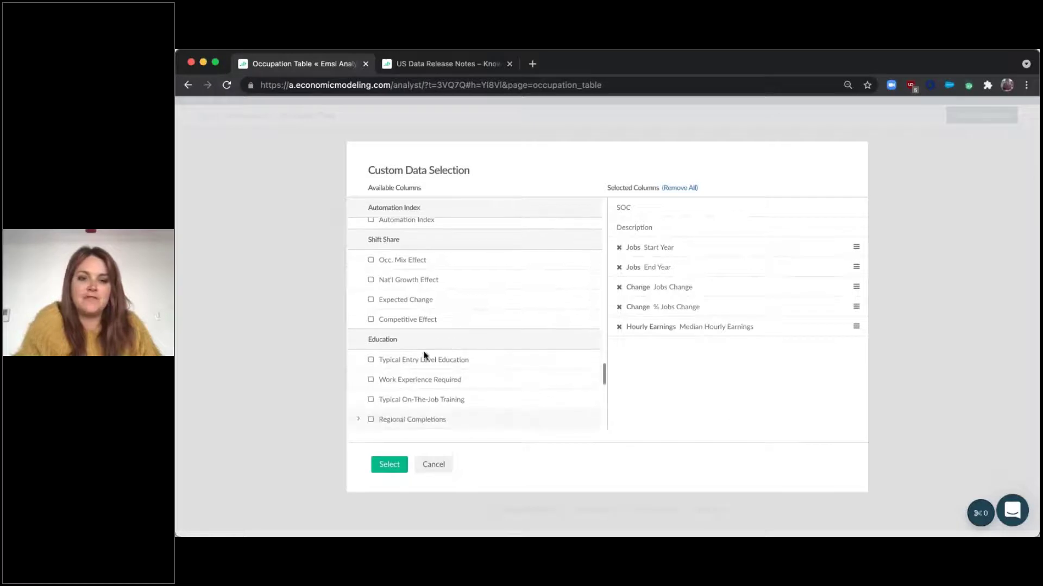
scroll(440, 374, "down", 4)
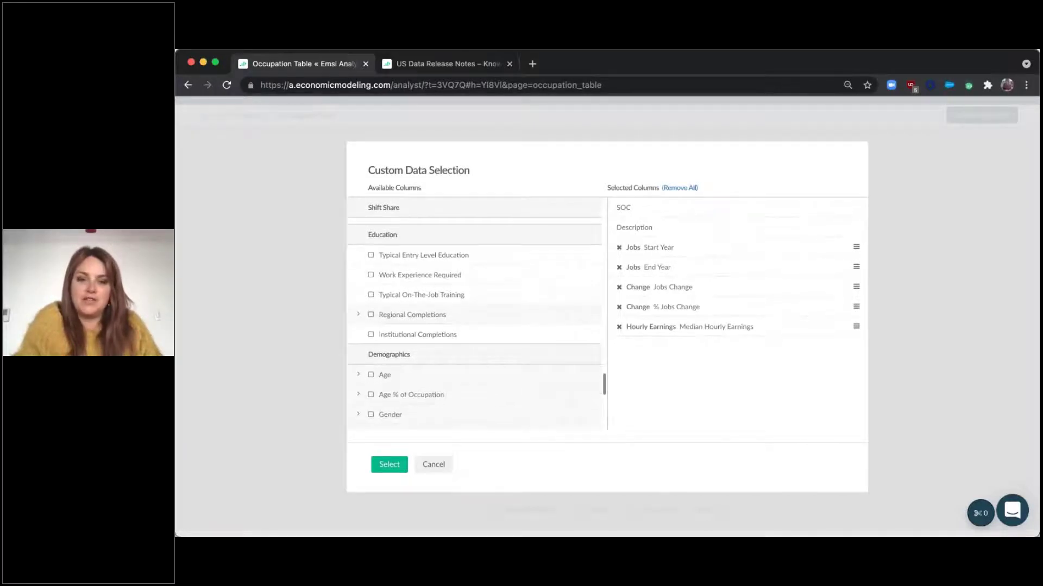
left_click(371, 257)
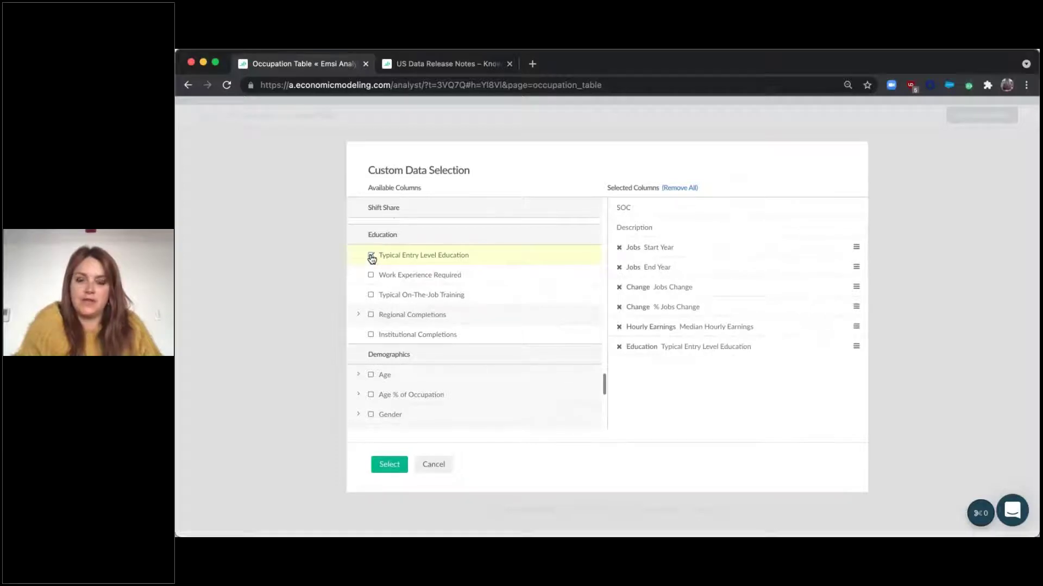
scroll(527, 299, "down", 5)
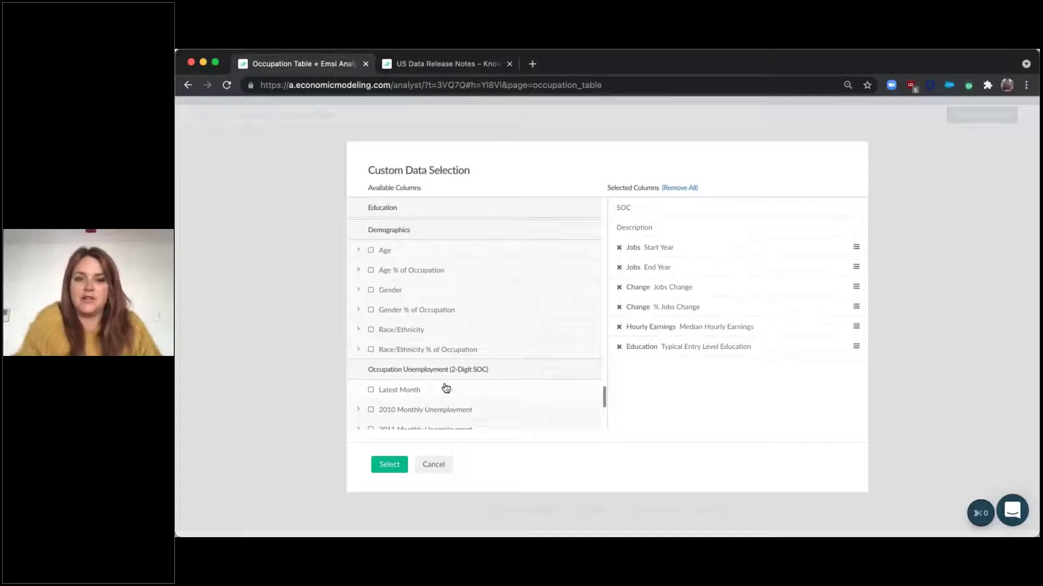
- Look through the age breakdown columns in the Demographics group and apply the custom column selection to the table
left_click(358, 251)
left_click(371, 270)
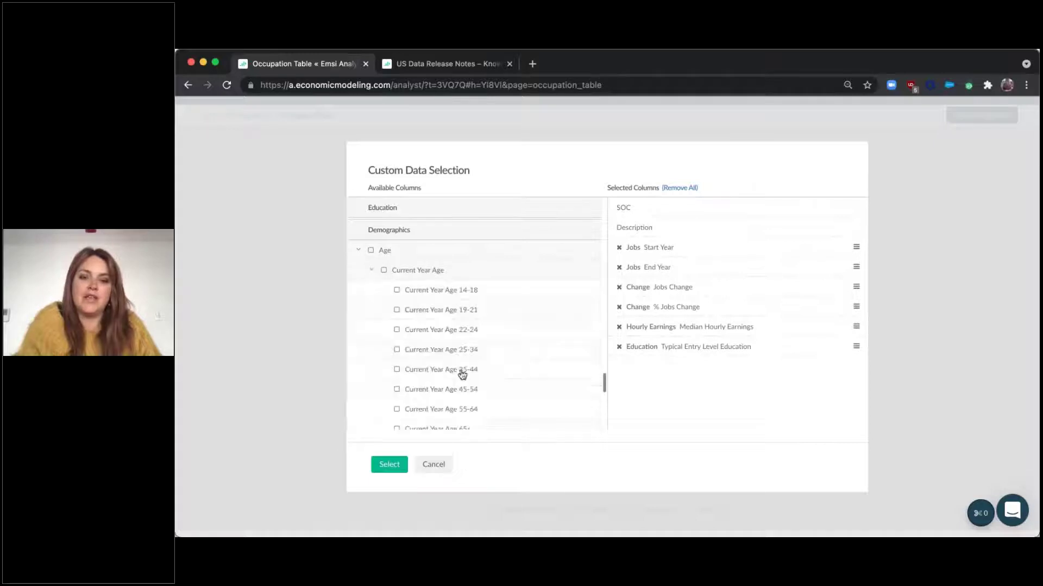
scroll(462, 374, "down", 2)
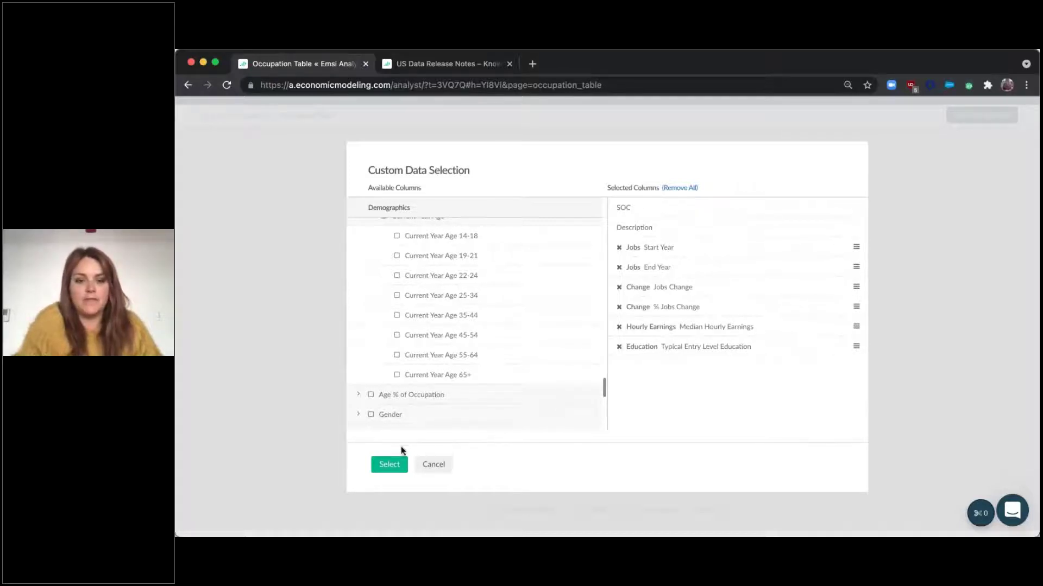
left_click(388, 464)
left_click(382, 452)
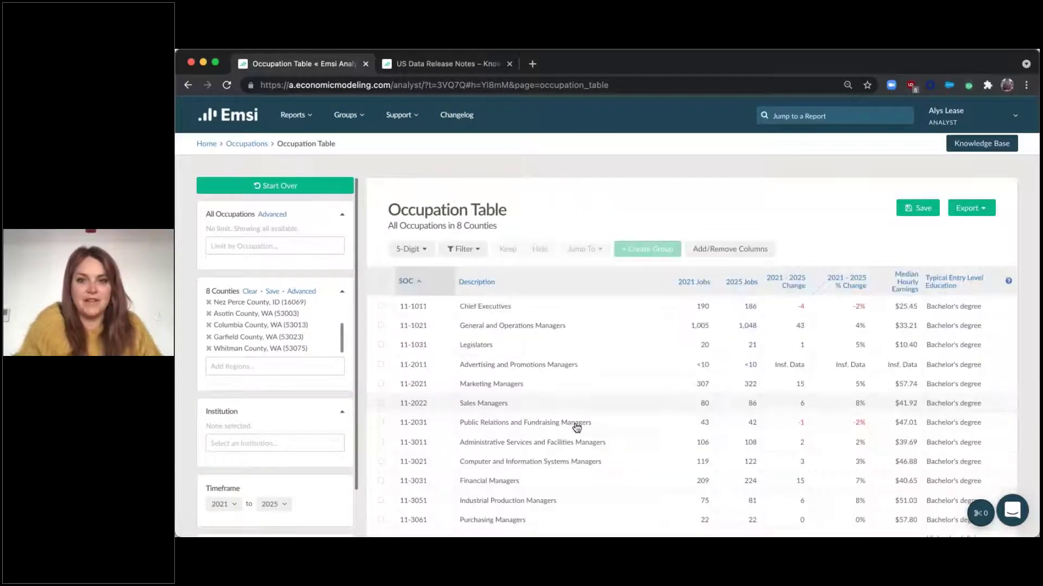
- Set the end year of the Occupation Table's timeframe to 2026
scroll(575, 426, "down", 2)
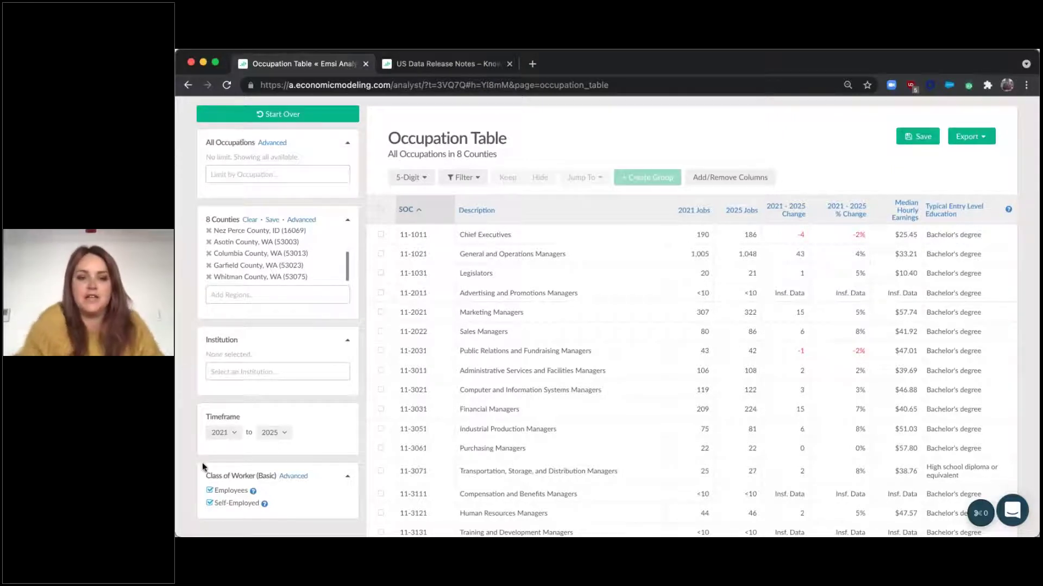
scroll(606, 316, "down", 2)
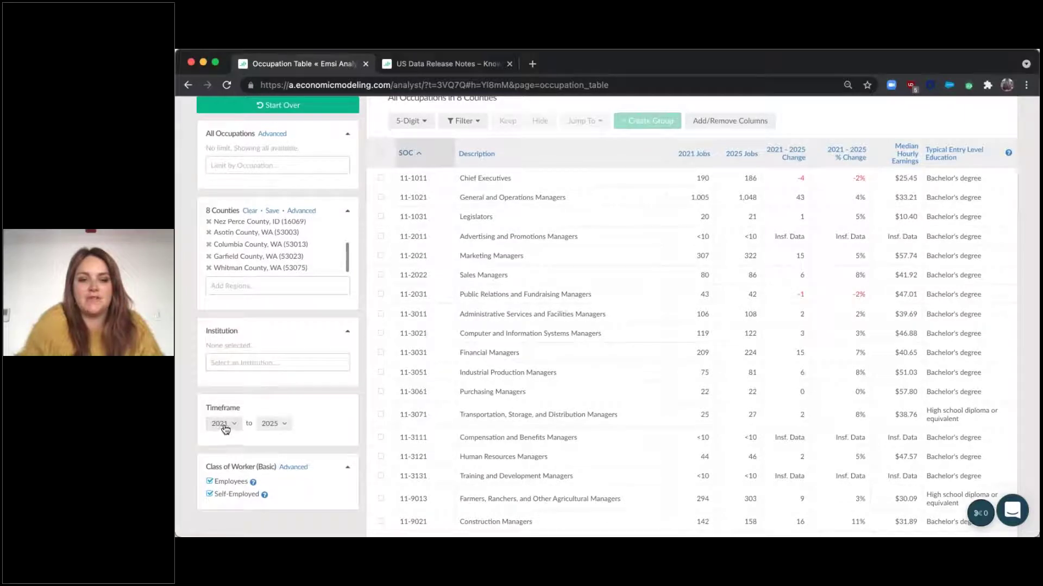
left_click(283, 426)
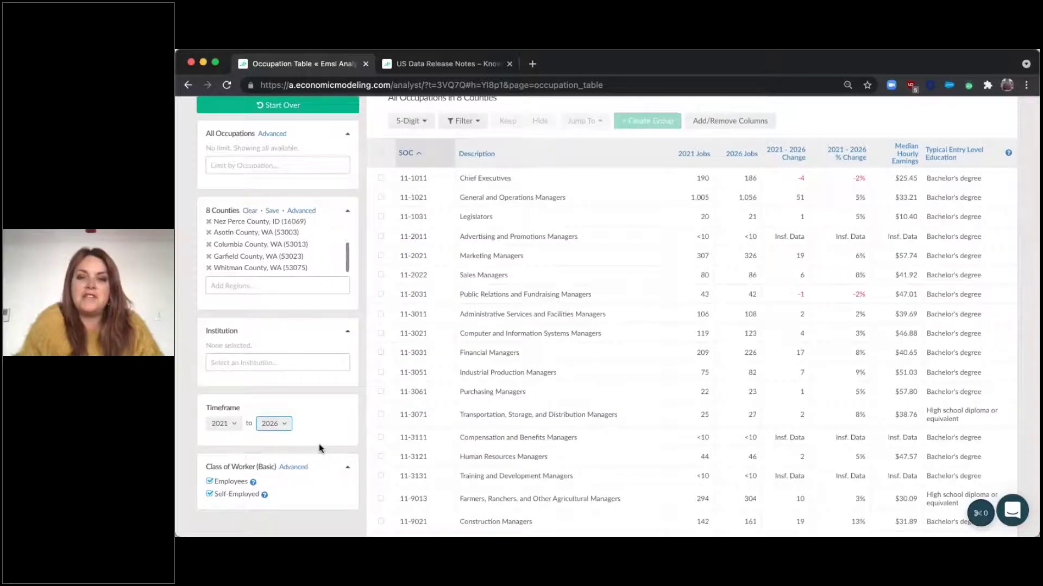
- Sort the occupations by 2021 - 2026 % Change in descending order and apply colour shading to both change columns
scroll(319, 447, "down", 1)
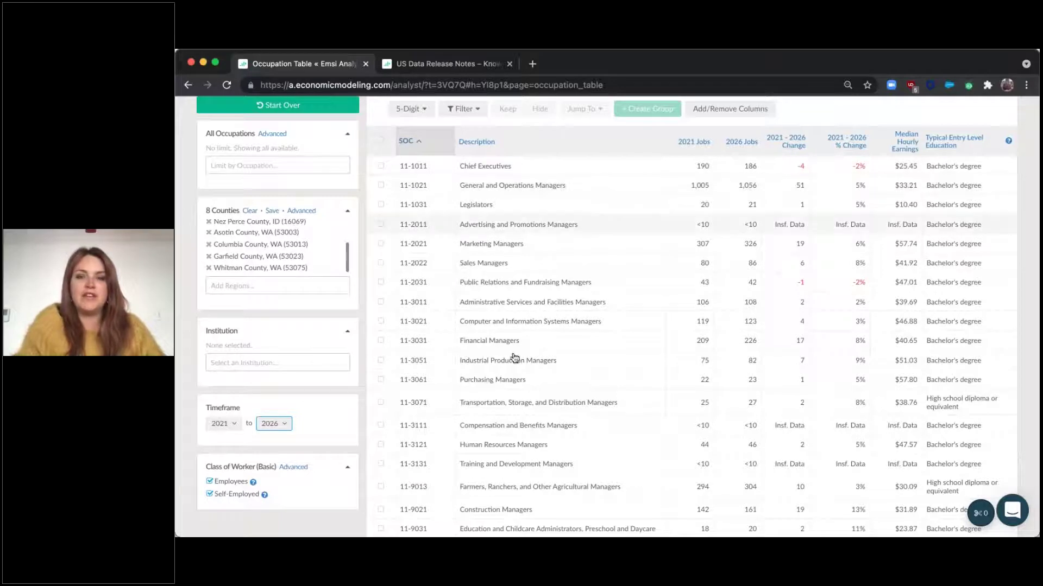
scroll(729, 300, "up", 1)
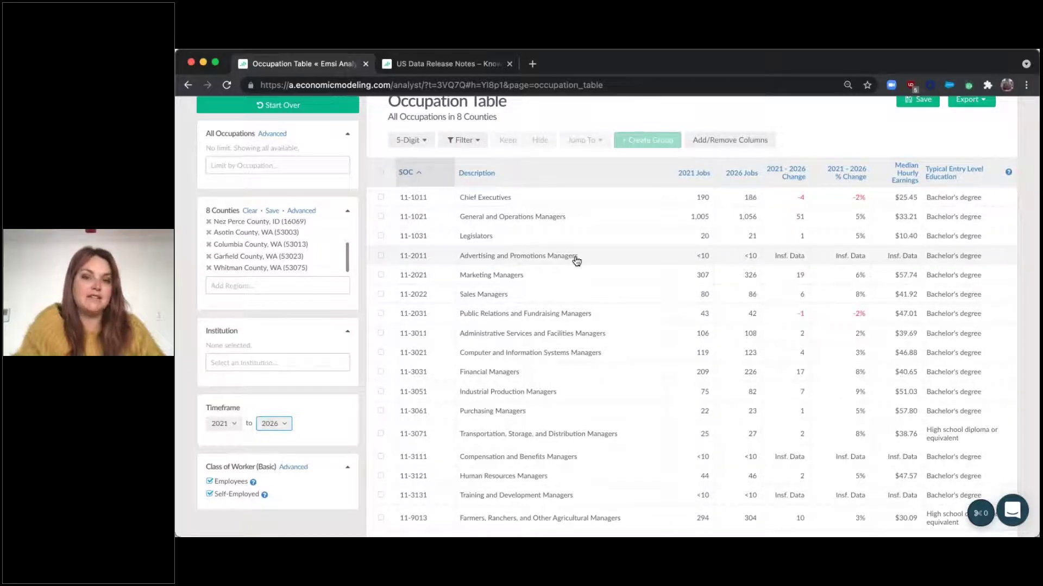
left_click(850, 178)
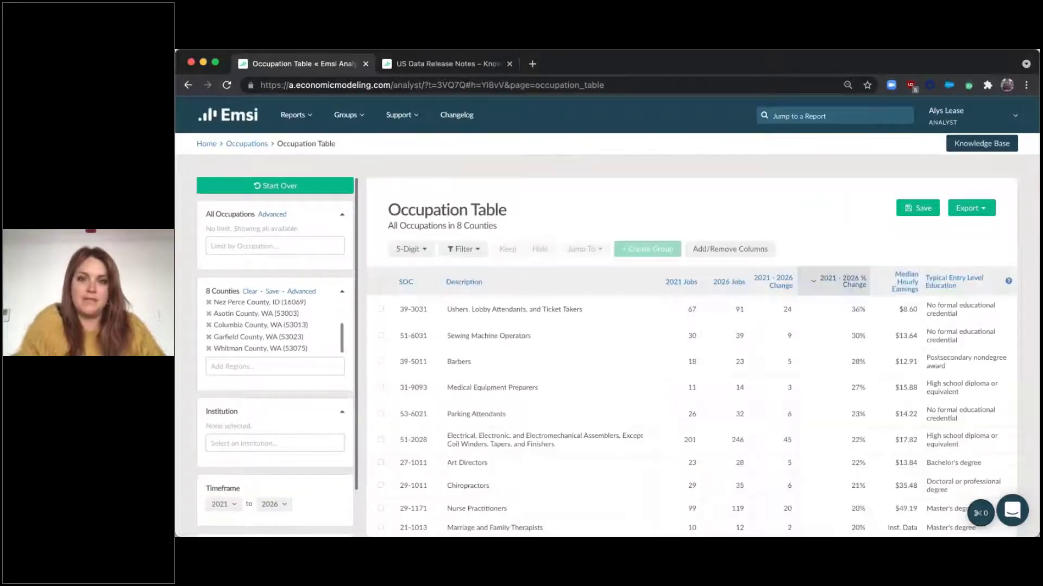
scroll(836, 432, "down", 2)
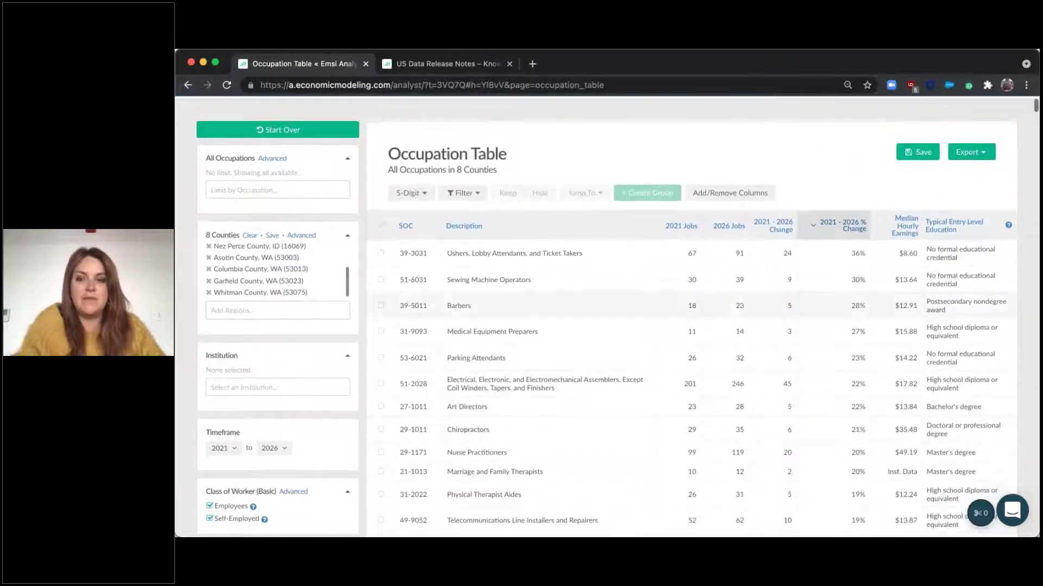
left_click(801, 219)
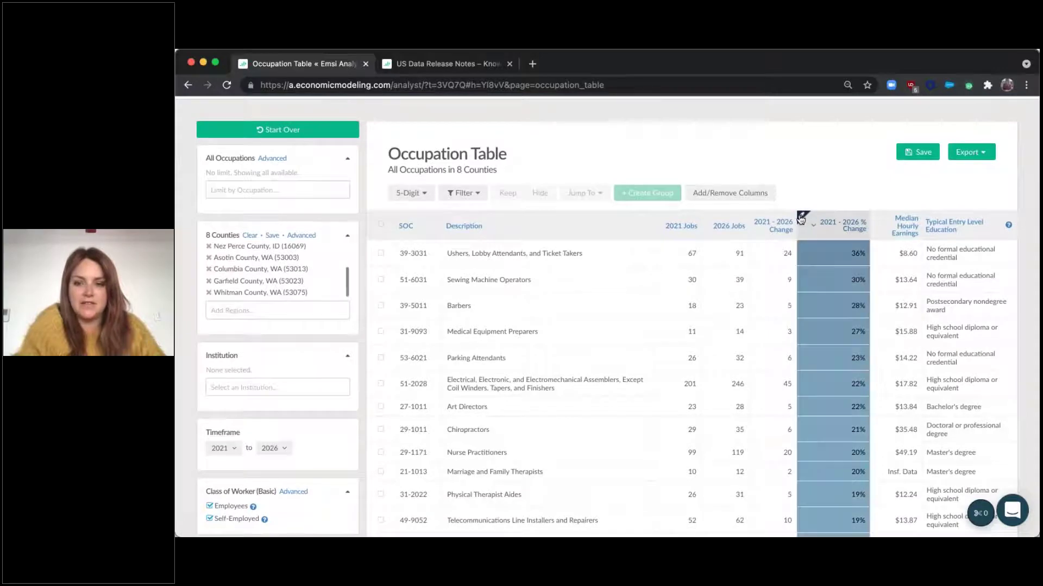
left_click(755, 217)
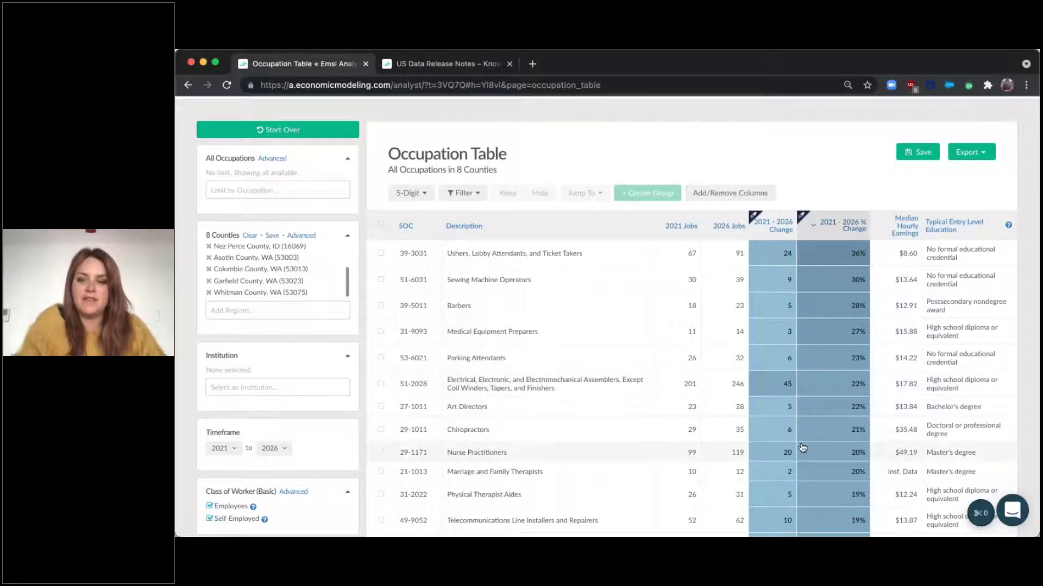
- Set up a table filter for Typical Entry Level Education greater than or equal to "Some college, no degree"
scroll(803, 447, "down", 3)
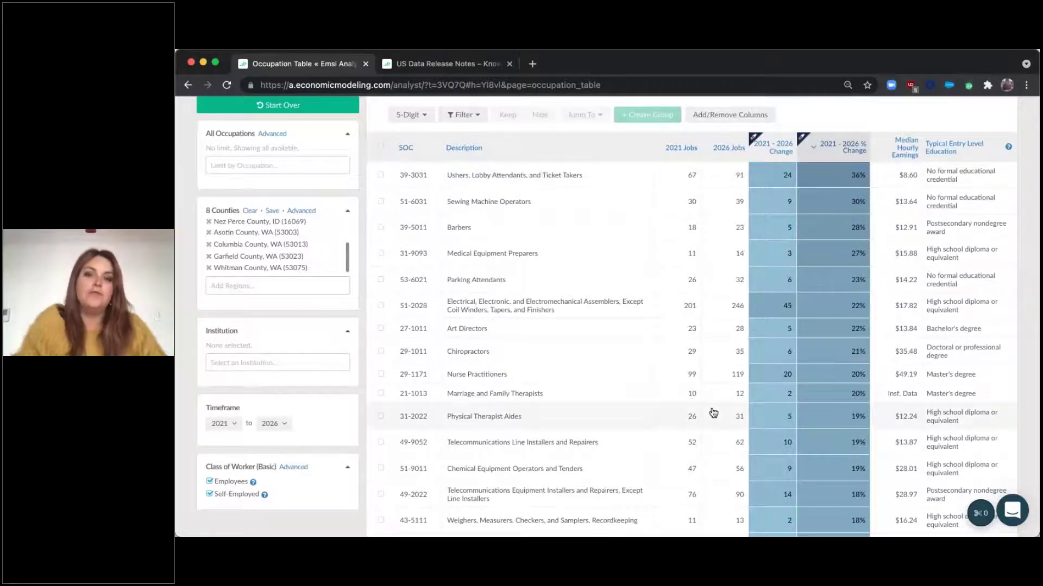
scroll(713, 413, "up", 2)
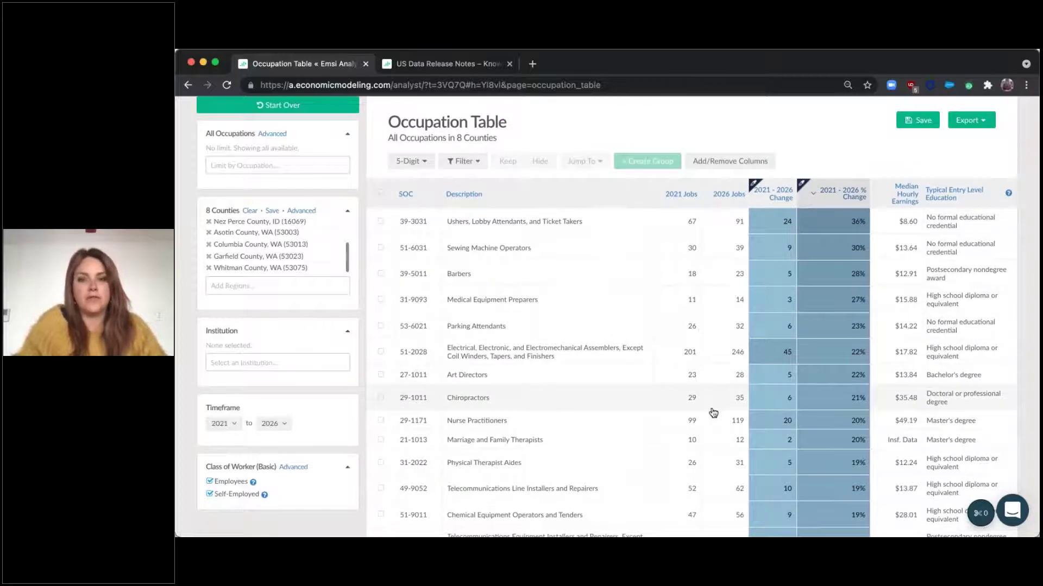
left_click(468, 164)
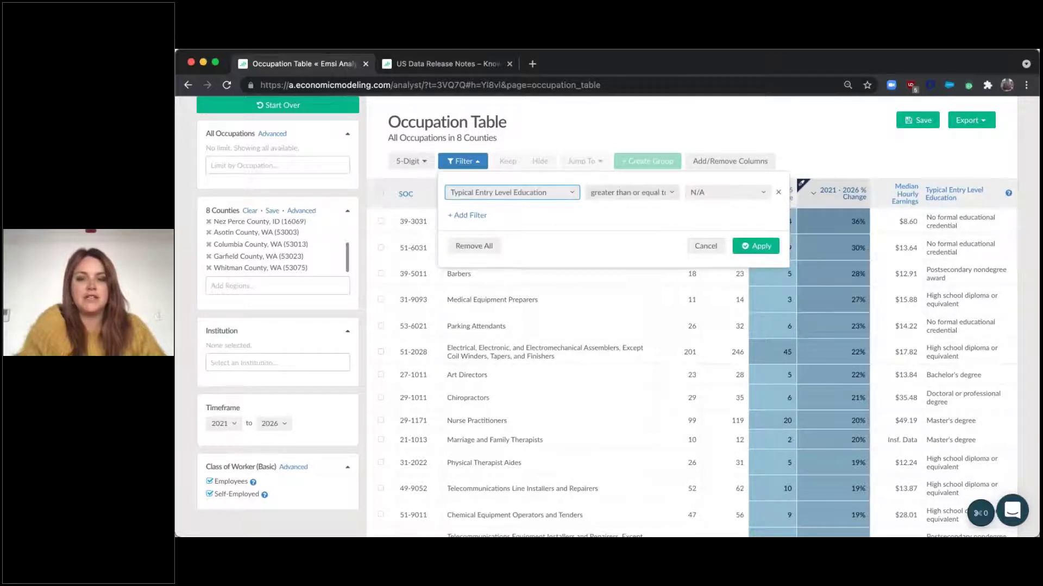
left_click(709, 192)
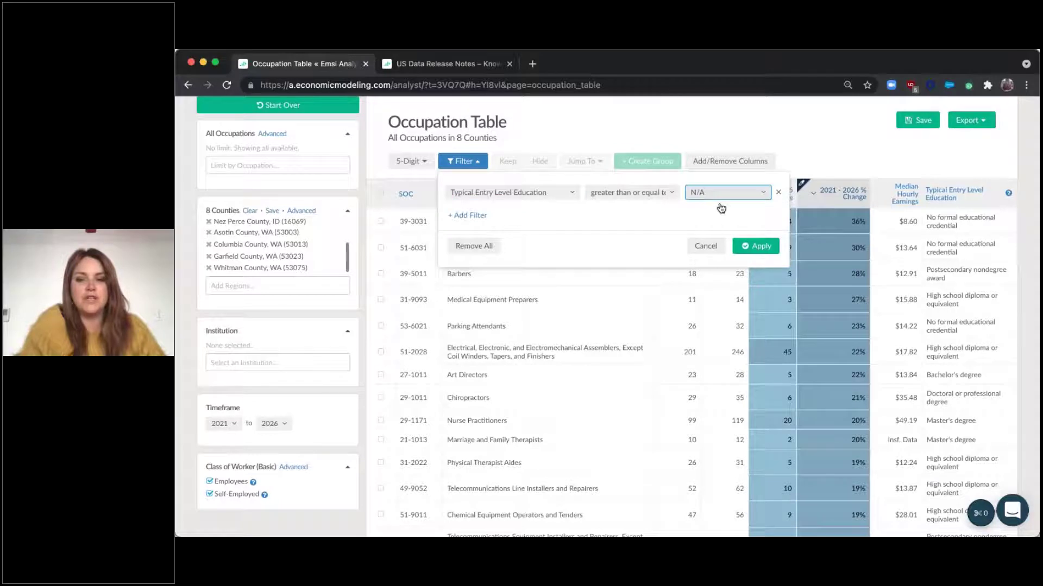
left_click(729, 234)
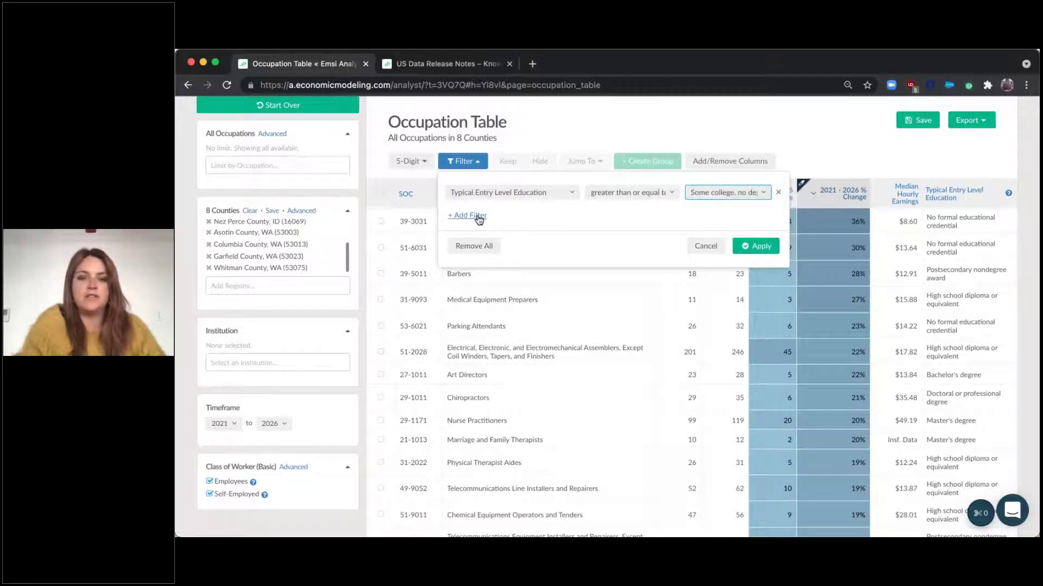
- Add an AND condition for Typical Entry Level Education less than or equal to Associate's degree, and apply the filters
left_click(477, 216)
left_click(531, 216)
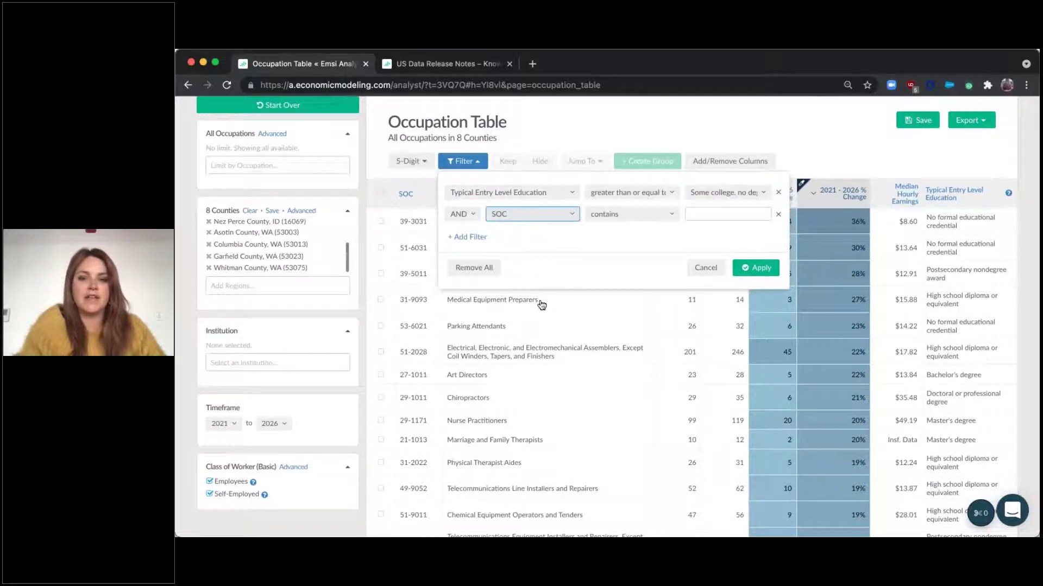
left_click(541, 306)
left_click(652, 224)
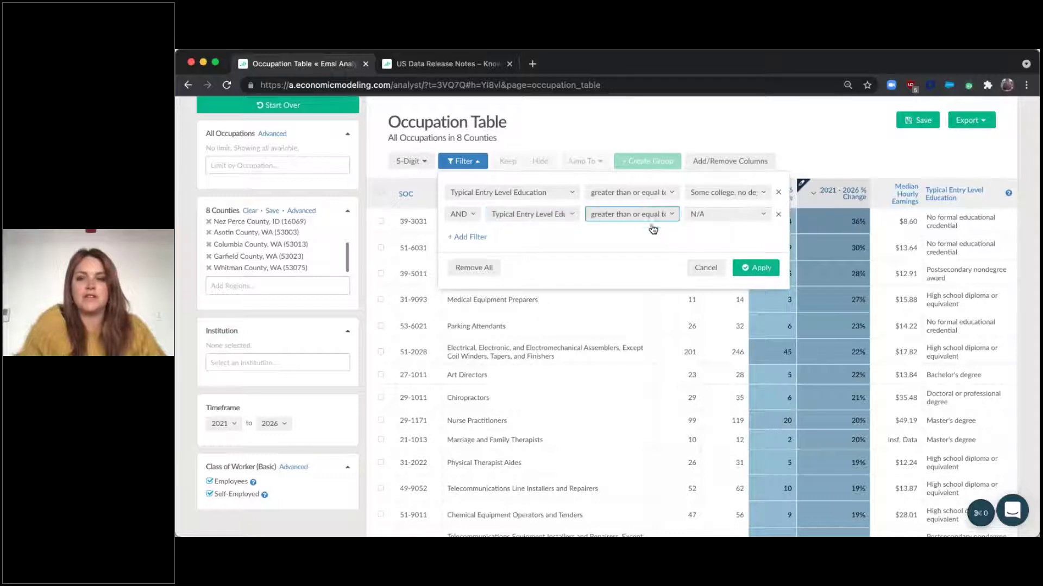
left_click(699, 220)
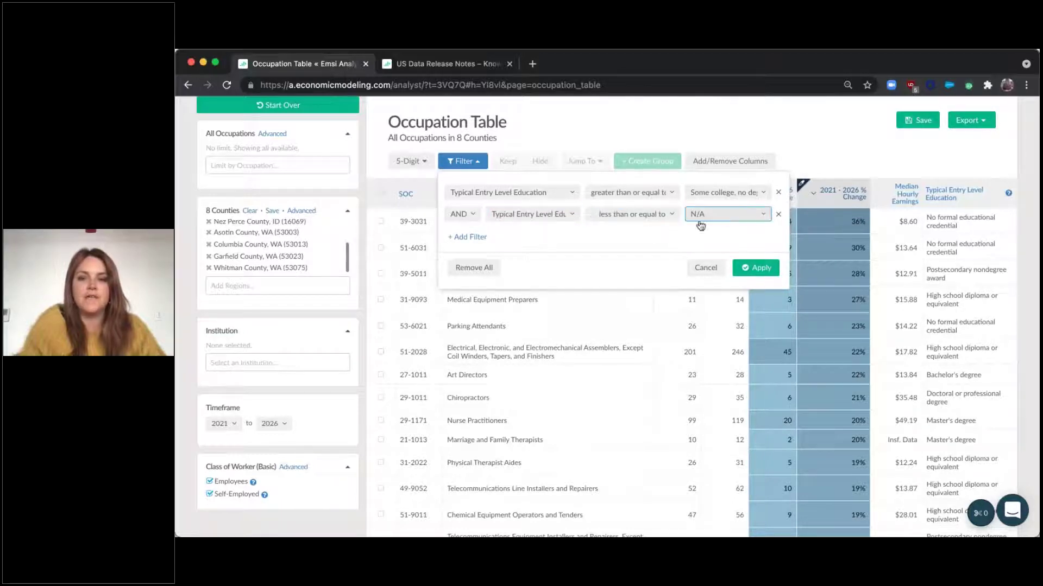
left_click(723, 277)
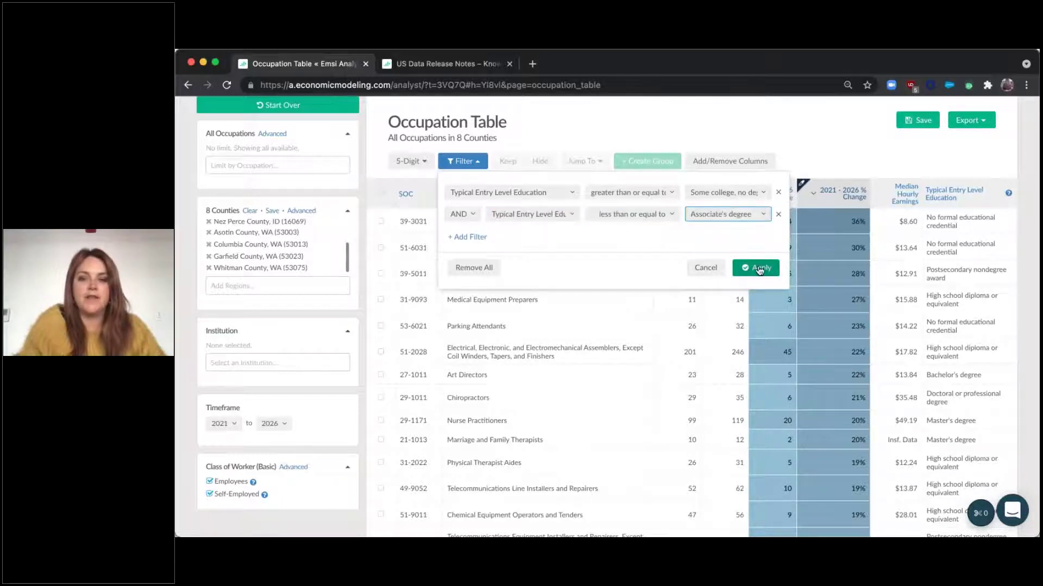
left_click(757, 267)
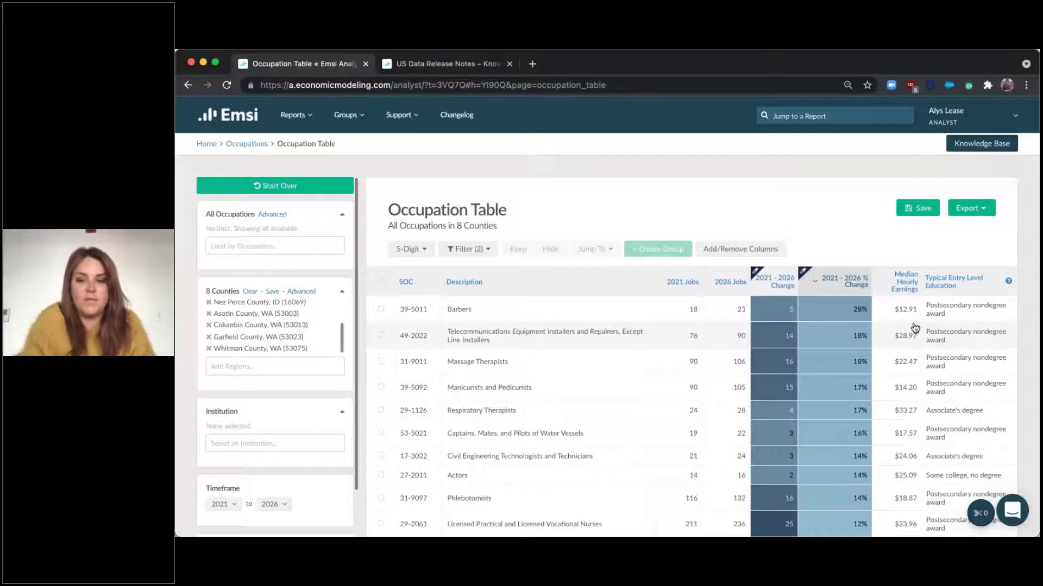
- Look over the filtered occupations and save the report as "Idaho Top Occupations"
scroll(915, 328, "down", 2)
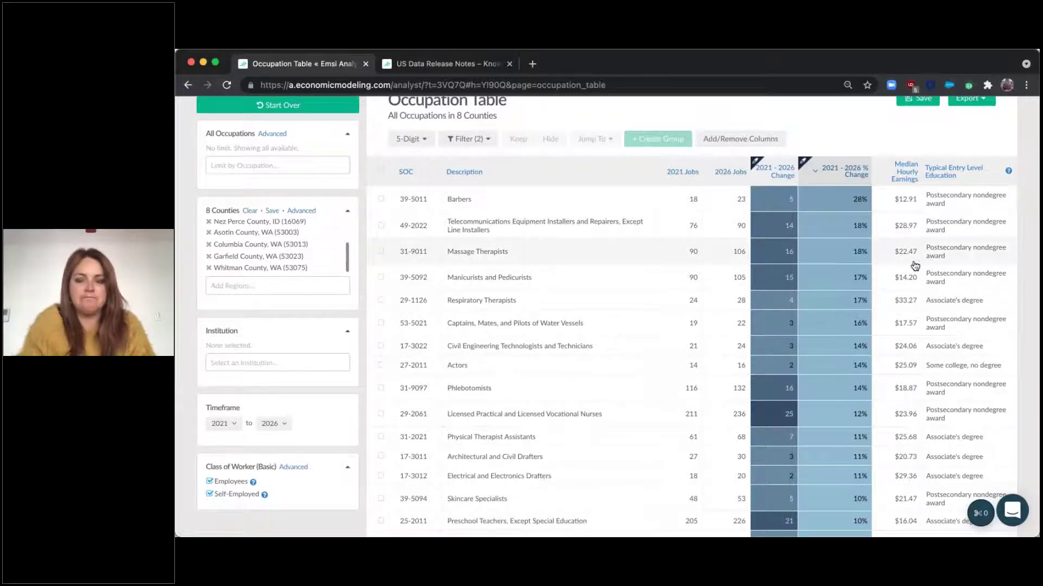
scroll(915, 266, "up", 3)
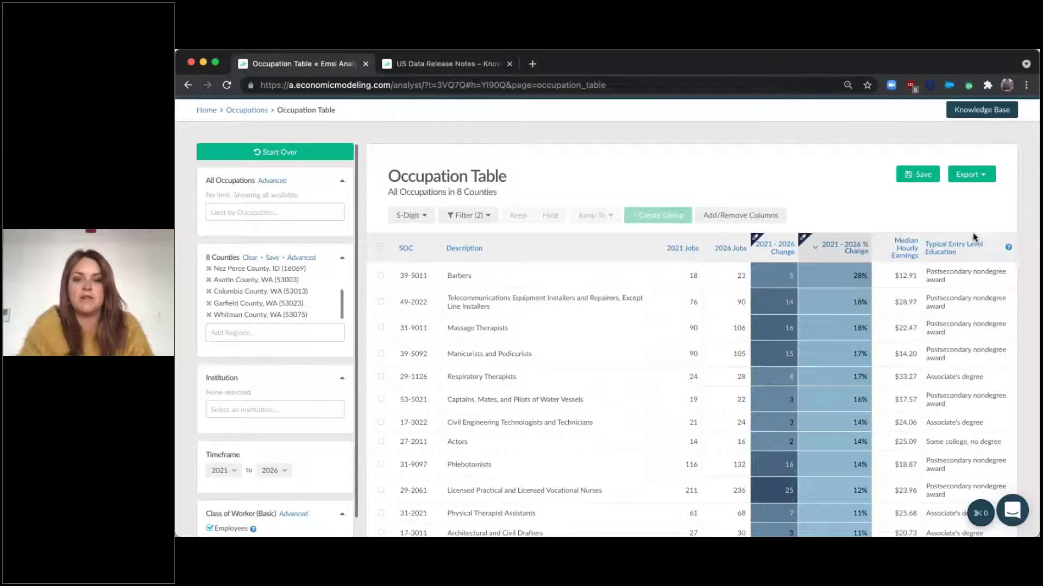
left_click(921, 177)
left_click(545, 300)
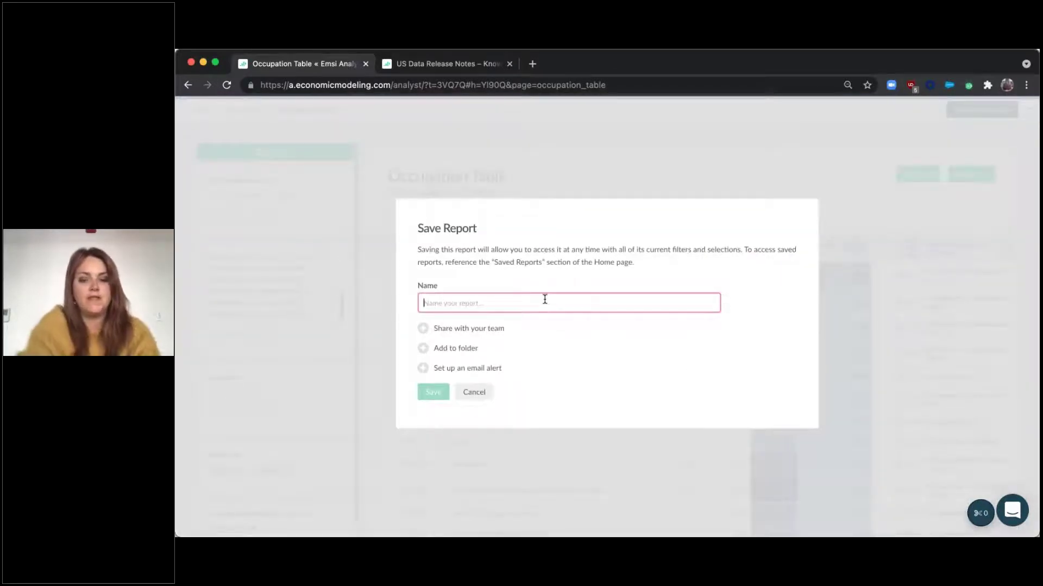
type("Idaho Top O")
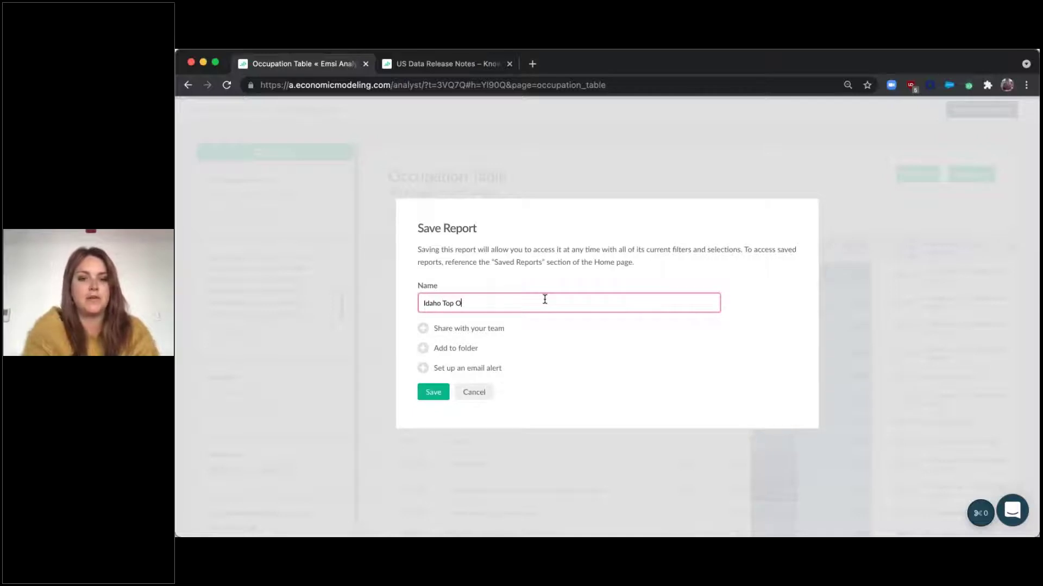
type("ccupations")
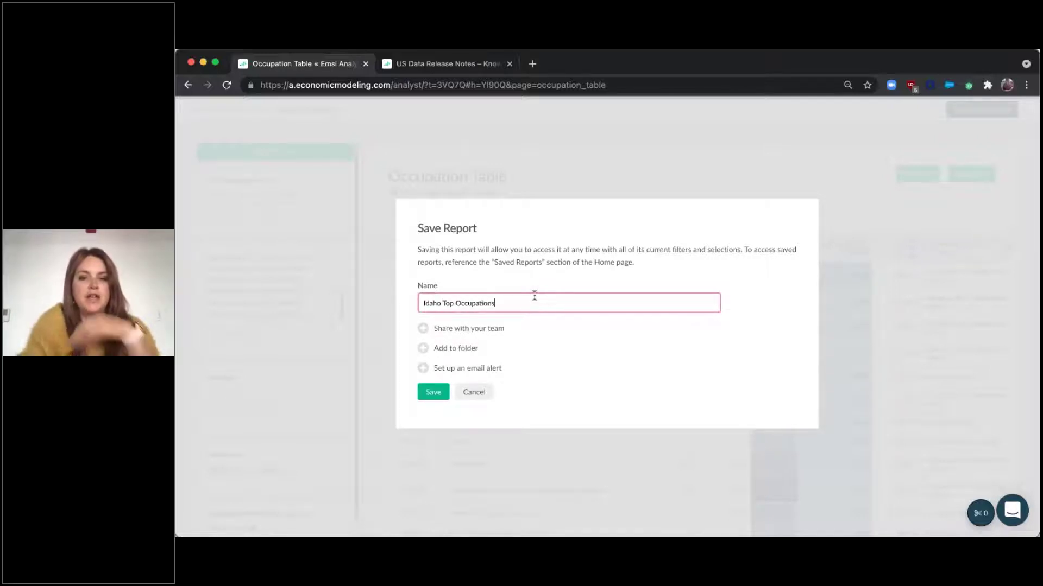
left_click(434, 394)
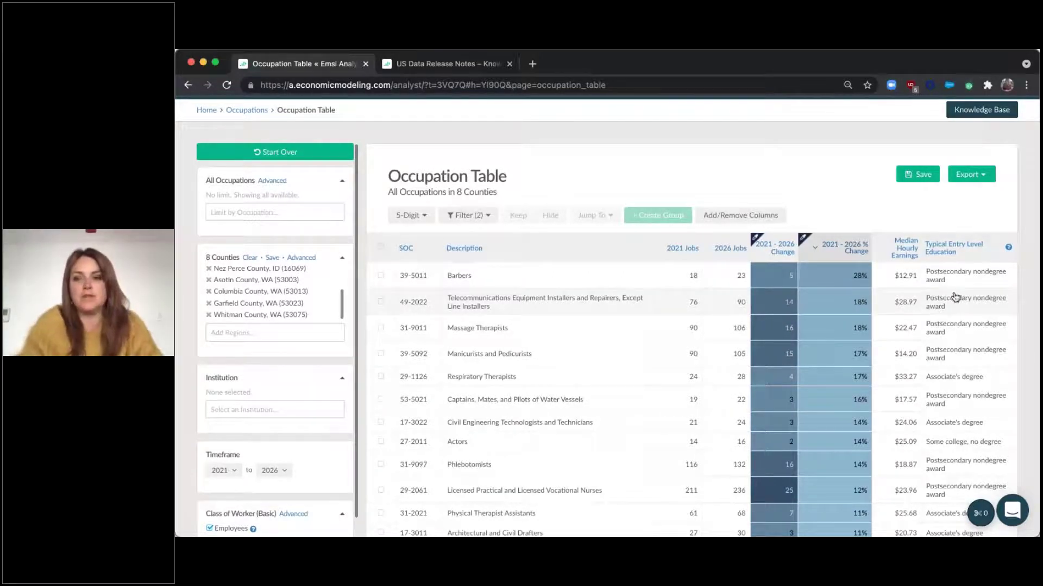
- Review the export formats offered for the Occupation Table without exporting anything
left_click(972, 174)
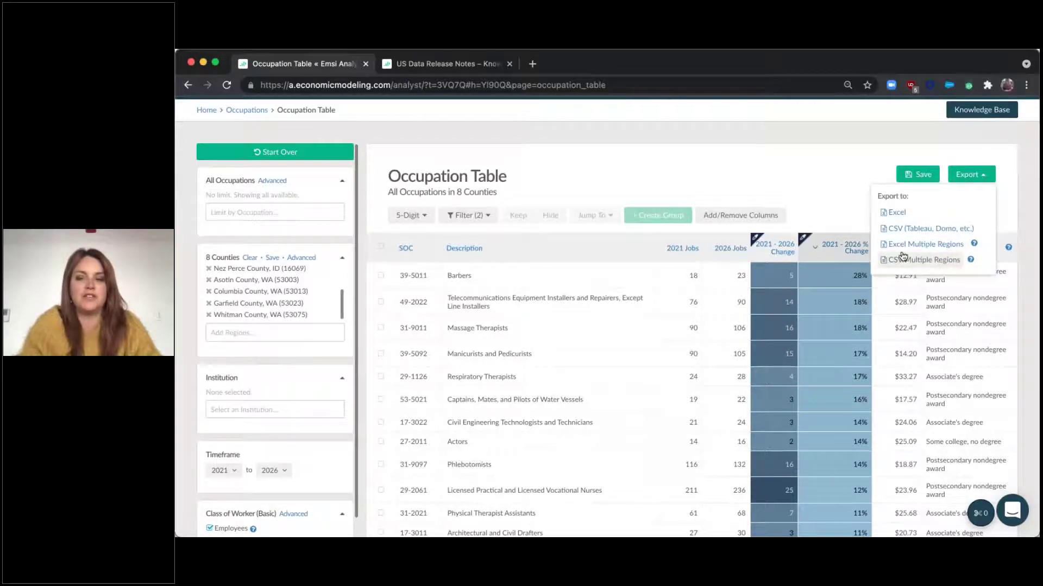
left_click(842, 161)
- Select the Licensed Practical and Licensed Vocational Nurses row and look over the other filtered occupations
scroll(642, 396, "down", 1)
scroll(642, 396, "down", 1)
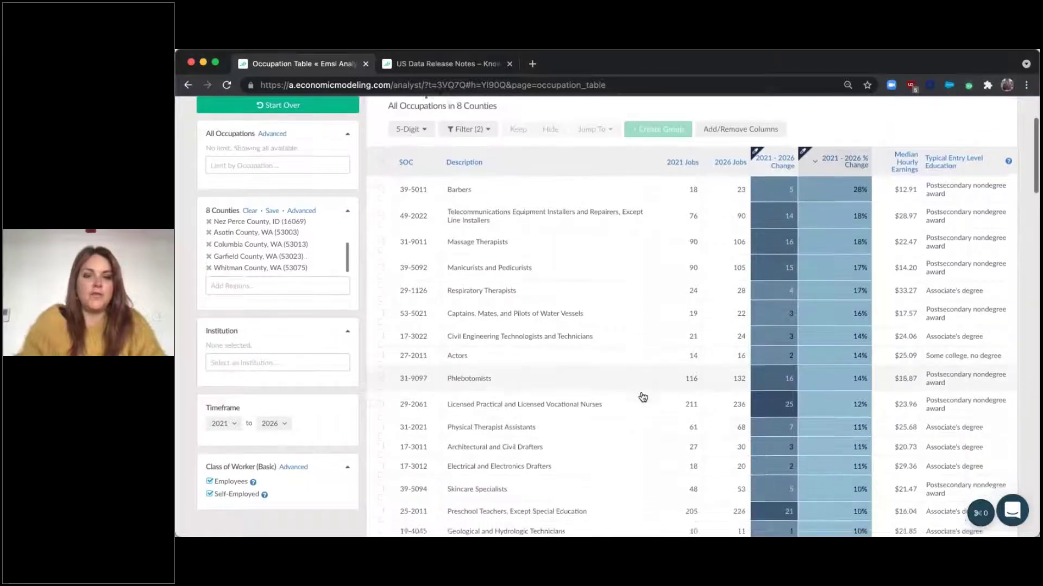
scroll(643, 393, "up", 1)
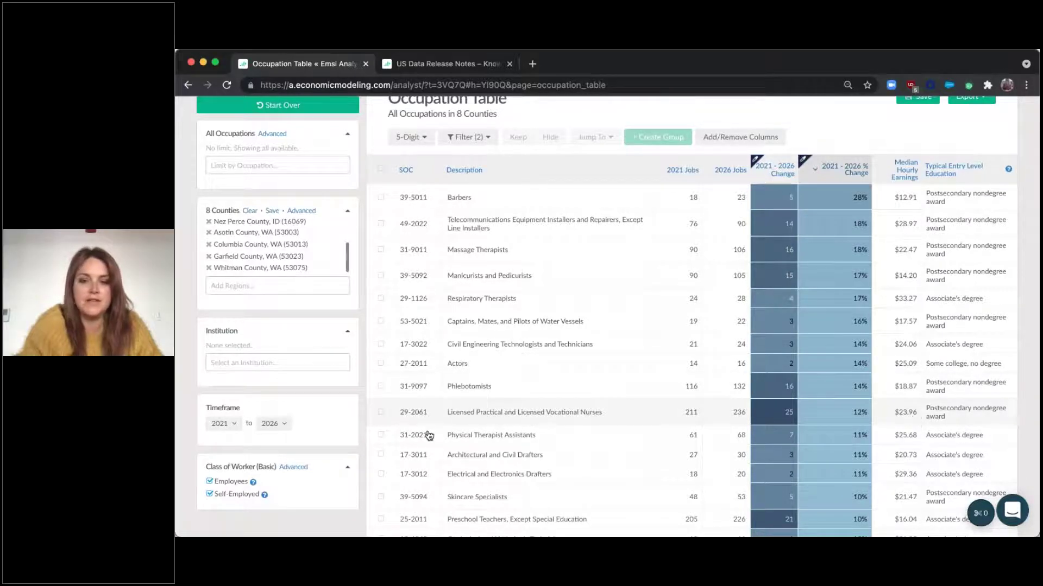
left_click(381, 413)
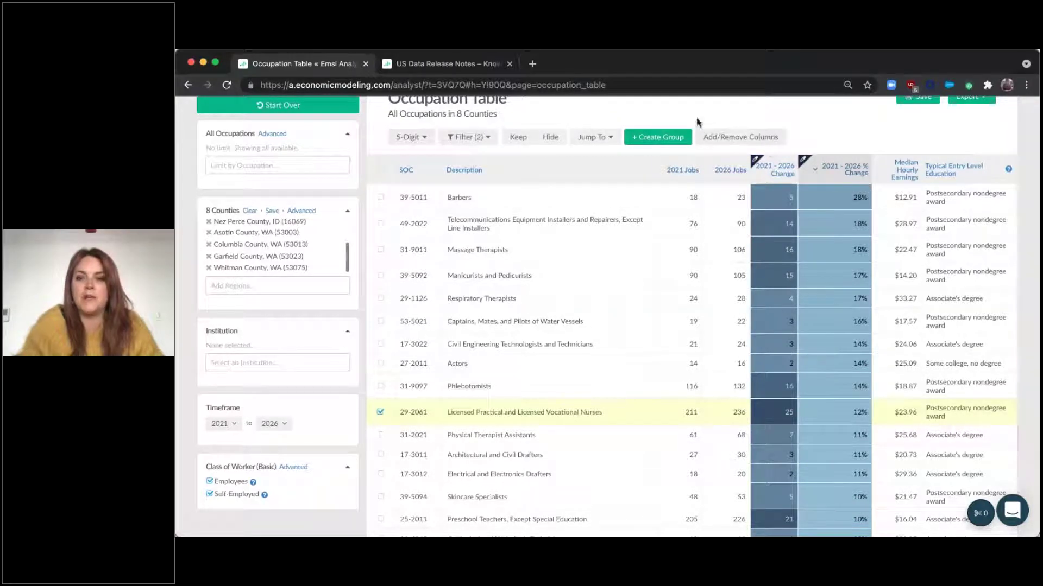
scroll(468, 160, "up", 2)
scroll(468, 160, "up", 1)
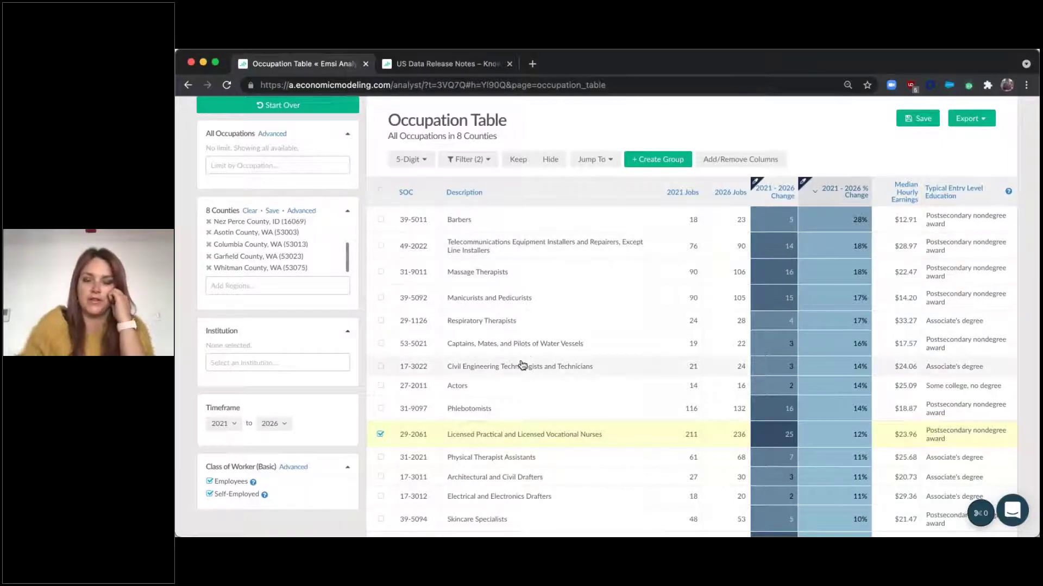
scroll(524, 353, "down", 3)
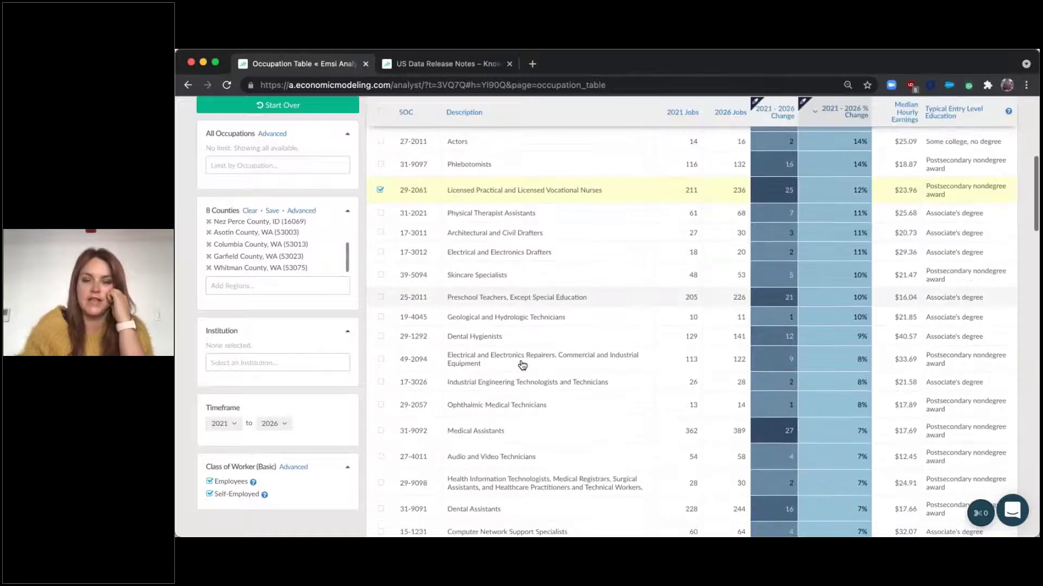
scroll(522, 364, "up", 5)
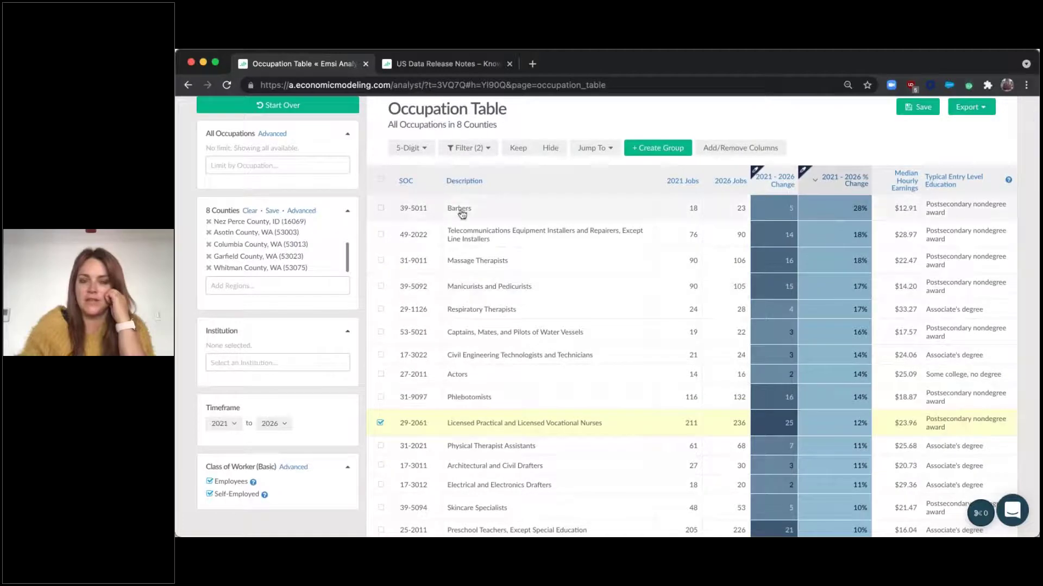